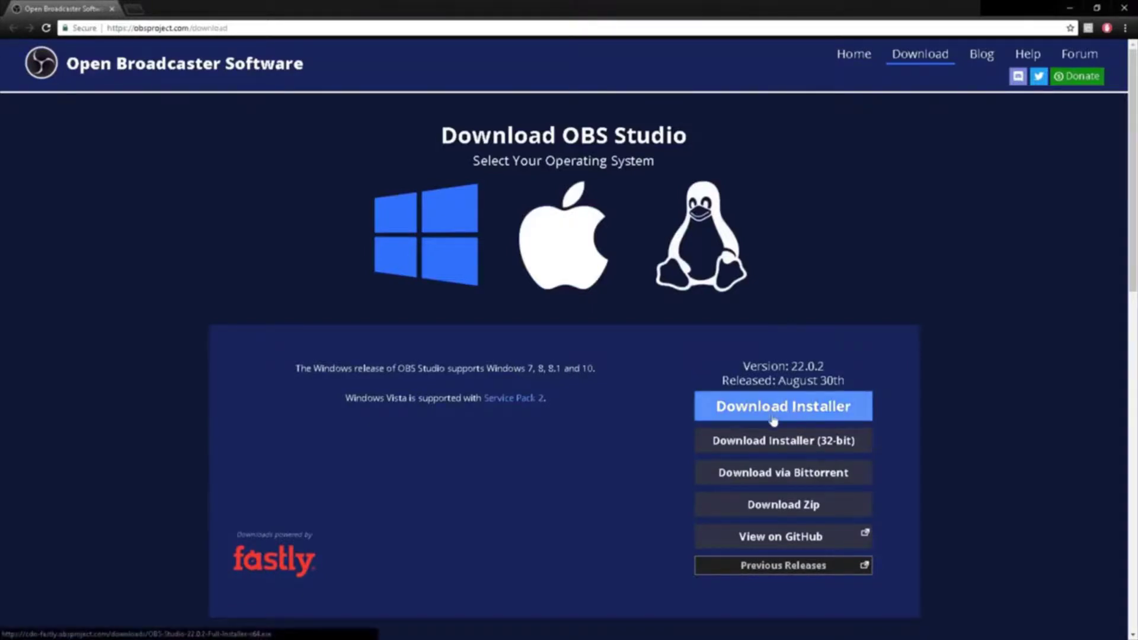
Download the 64-bit OBS Studio 22.0.2 Windows installer, then quit its setup wizard without installing
left_click(738, 409)
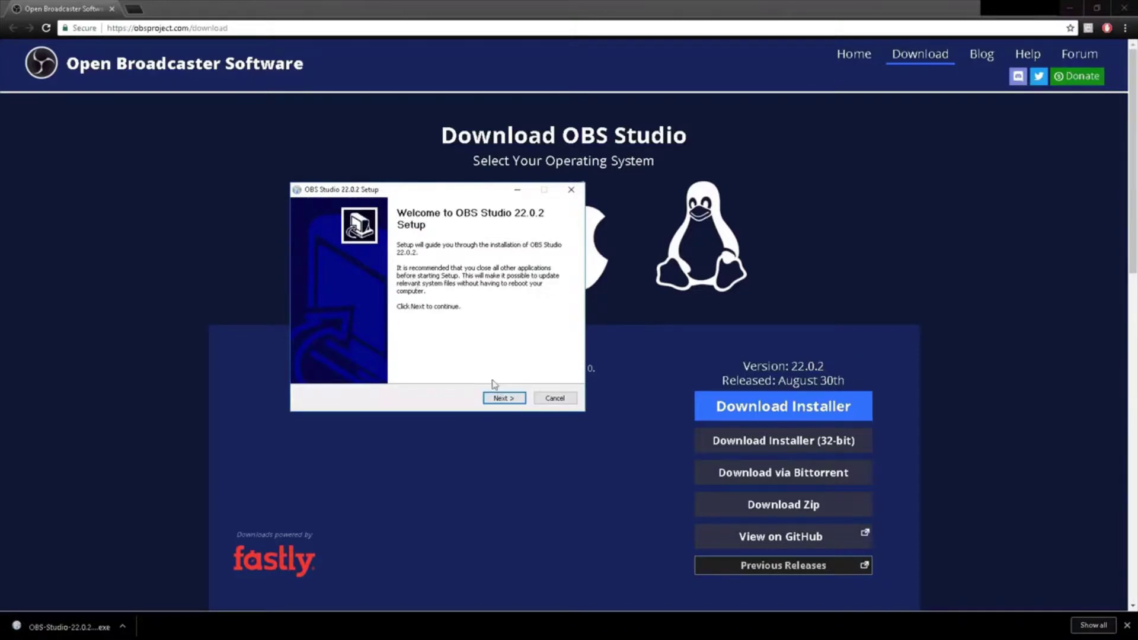
left_click(572, 195)
left_click(616, 366)
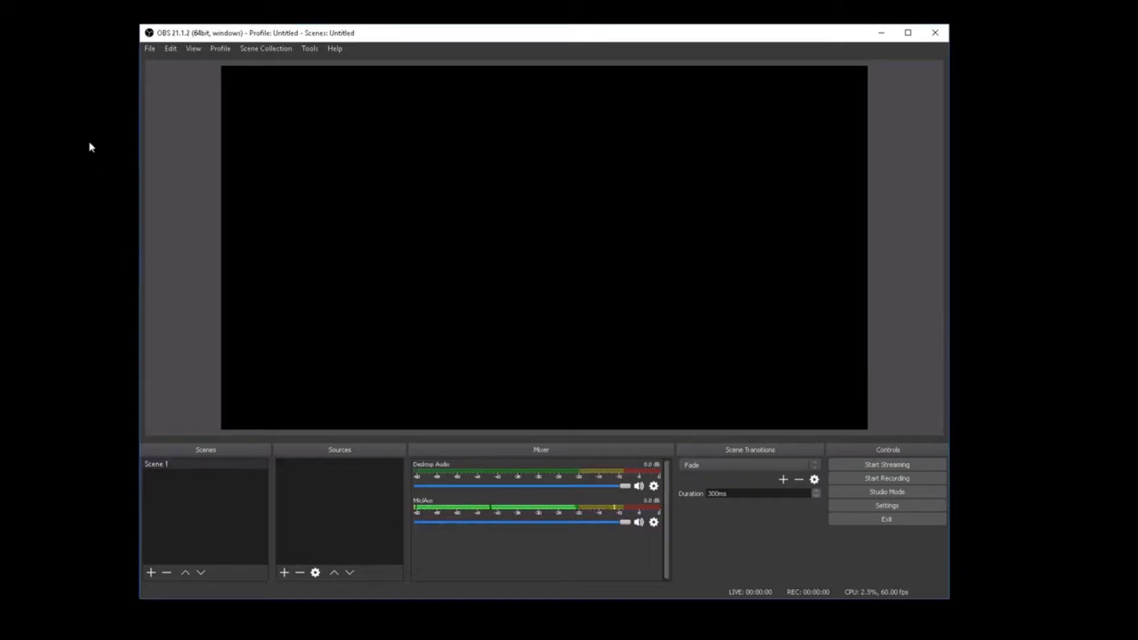
Set the OBS Studio recording path to the Videos folder in the Output settings
left_click(149, 48)
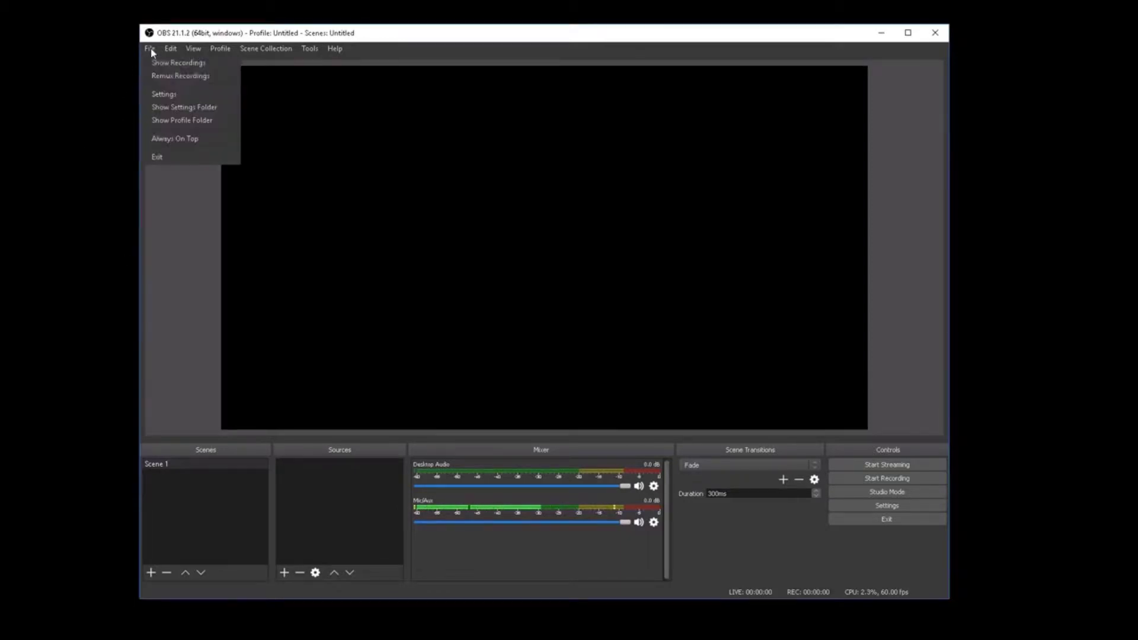
left_click(168, 92)
left_click(305, 185)
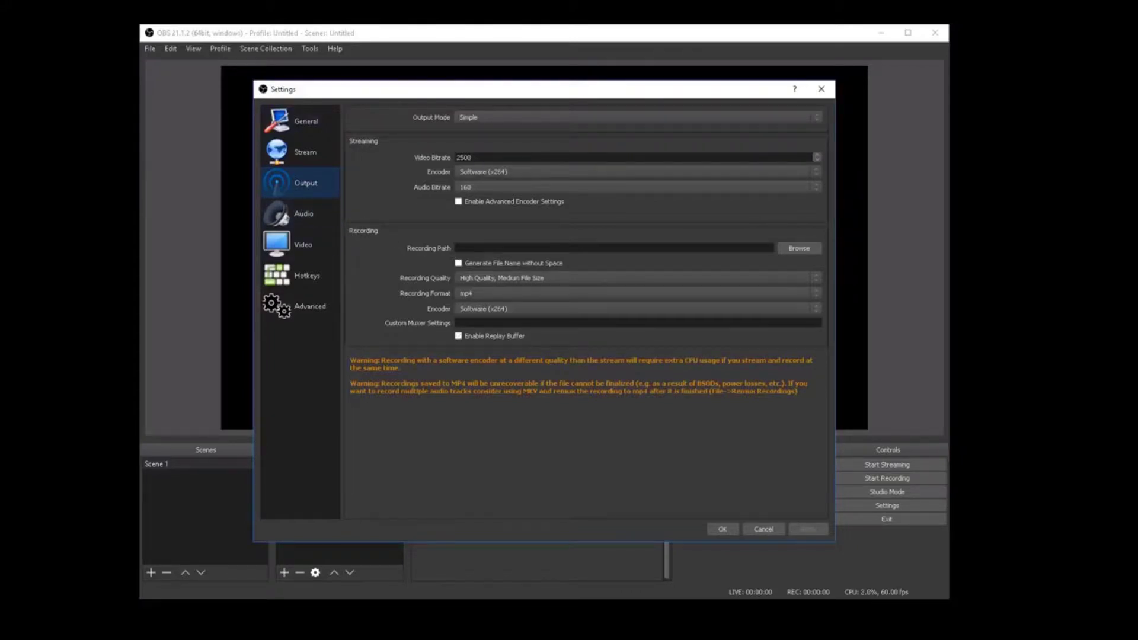
left_click(799, 247)
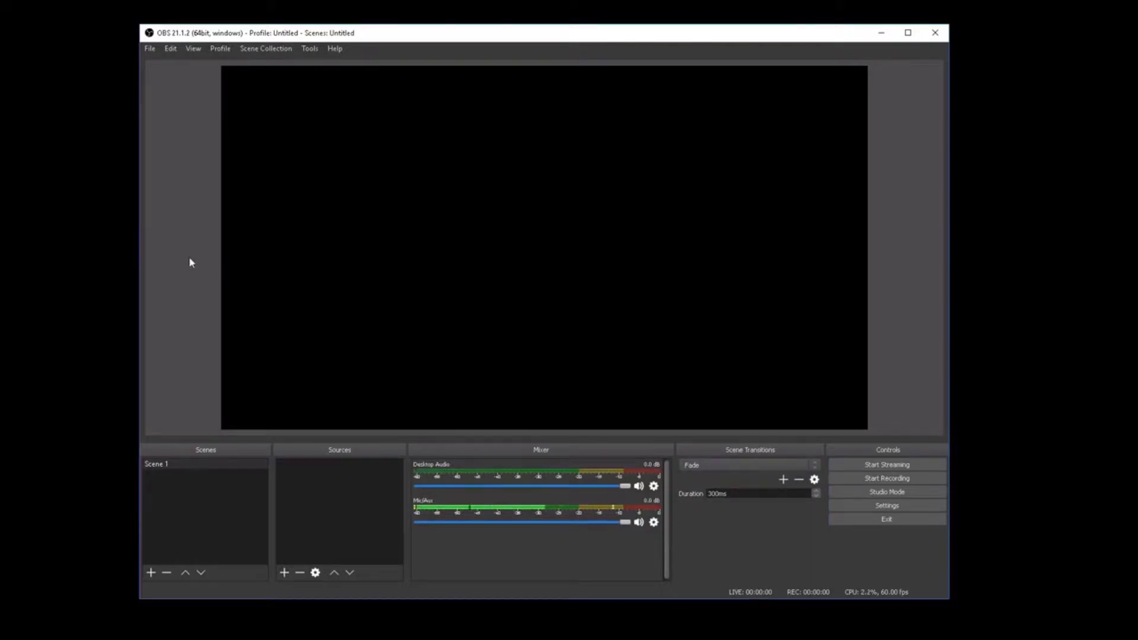
Add a Display Capture source to Scene 1 that captures Display 1
right_click(335, 485)
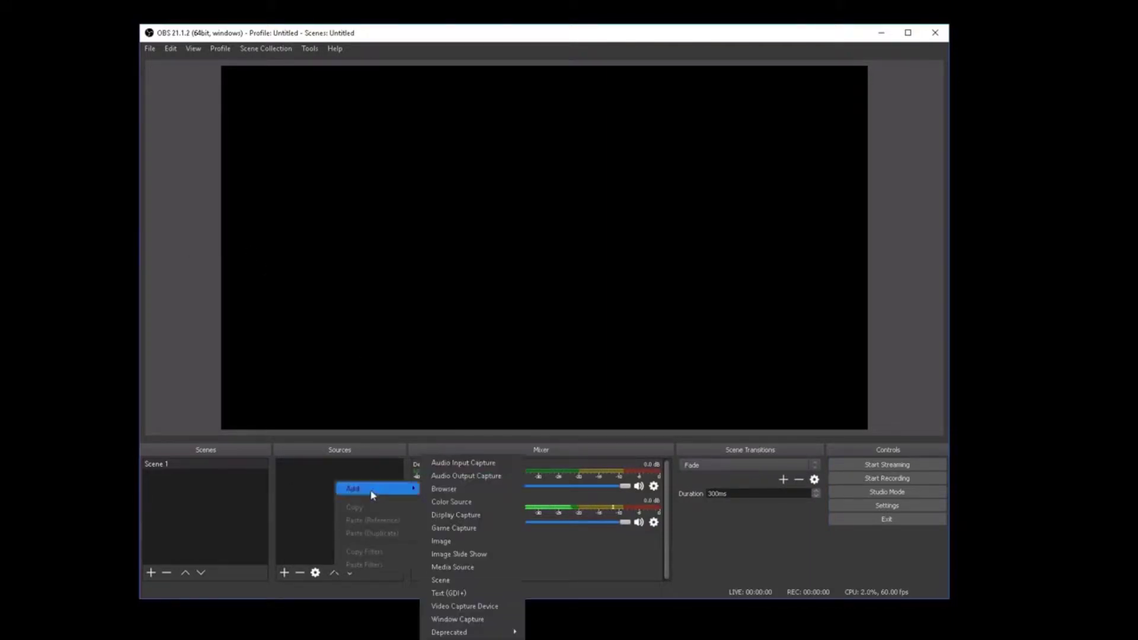
right_click(307, 468)
mouse_move(348, 482)
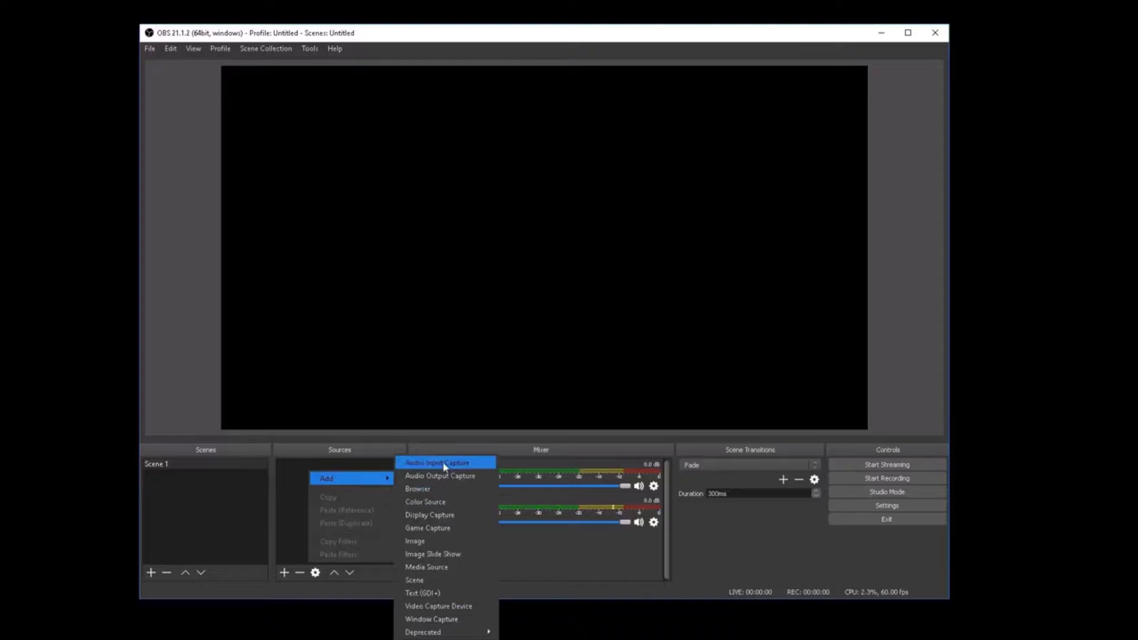
left_click(464, 515)
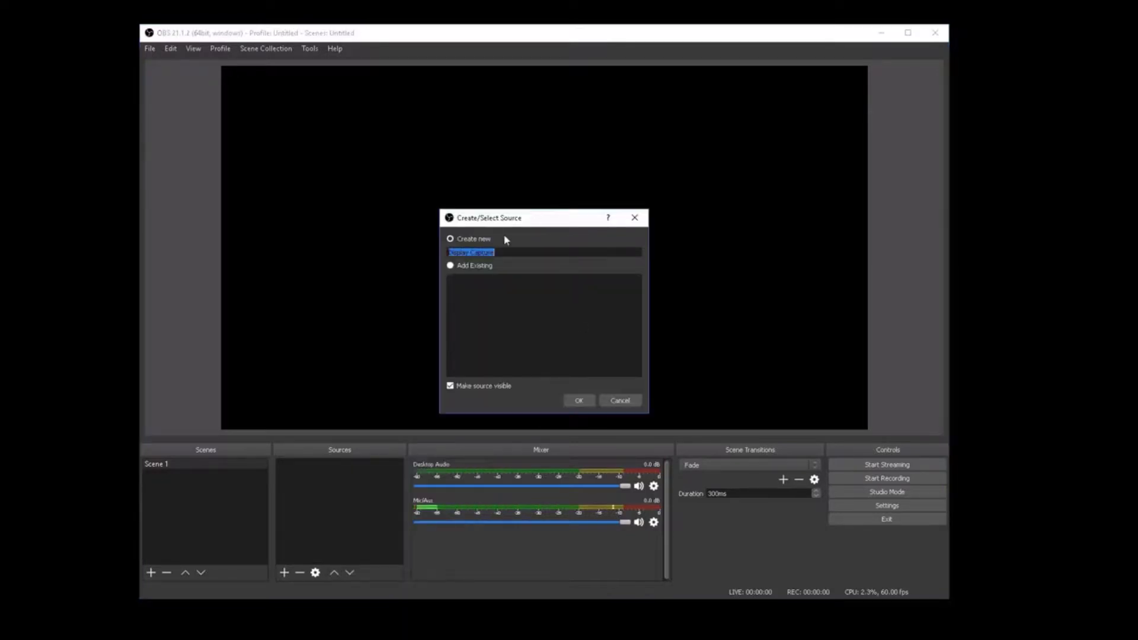
left_click(579, 400)
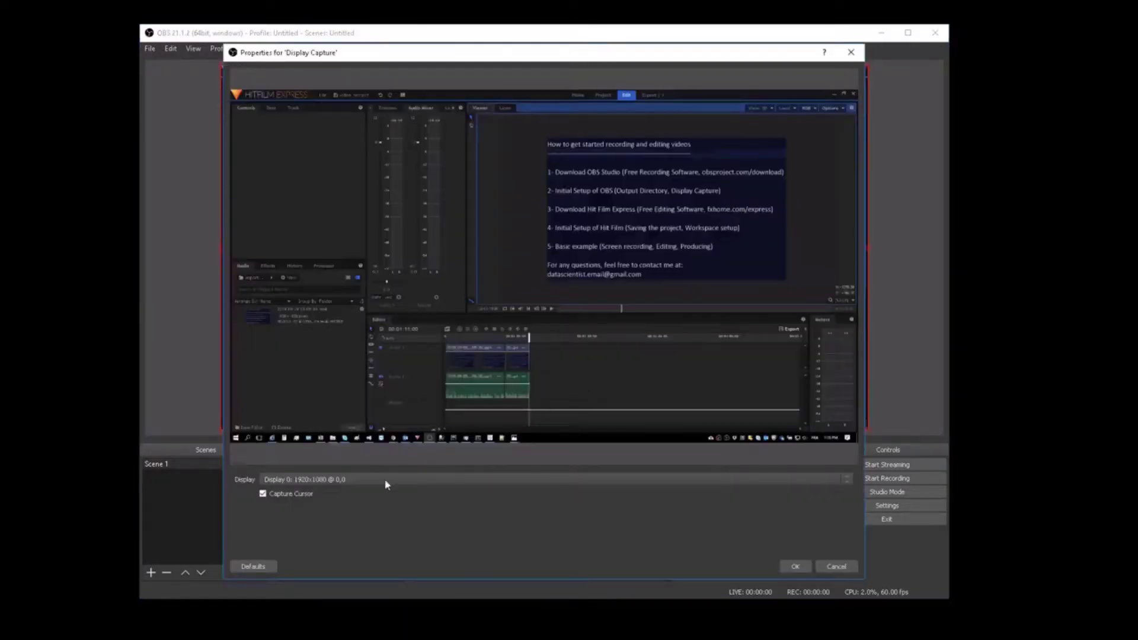
left_click(385, 481)
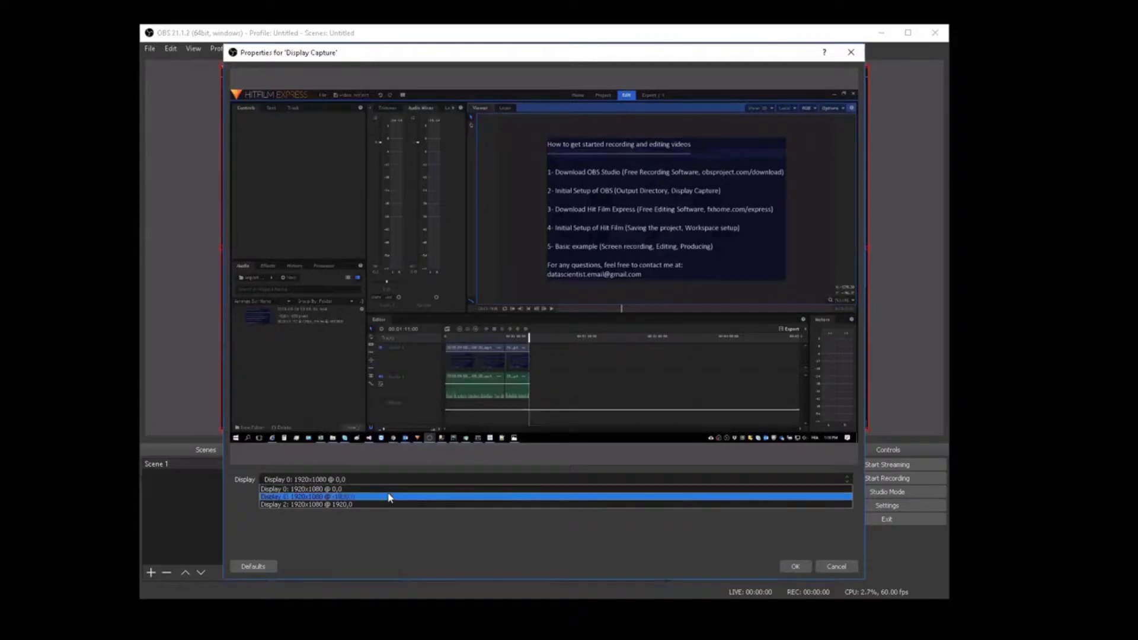
left_click(388, 496)
left_click(795, 566)
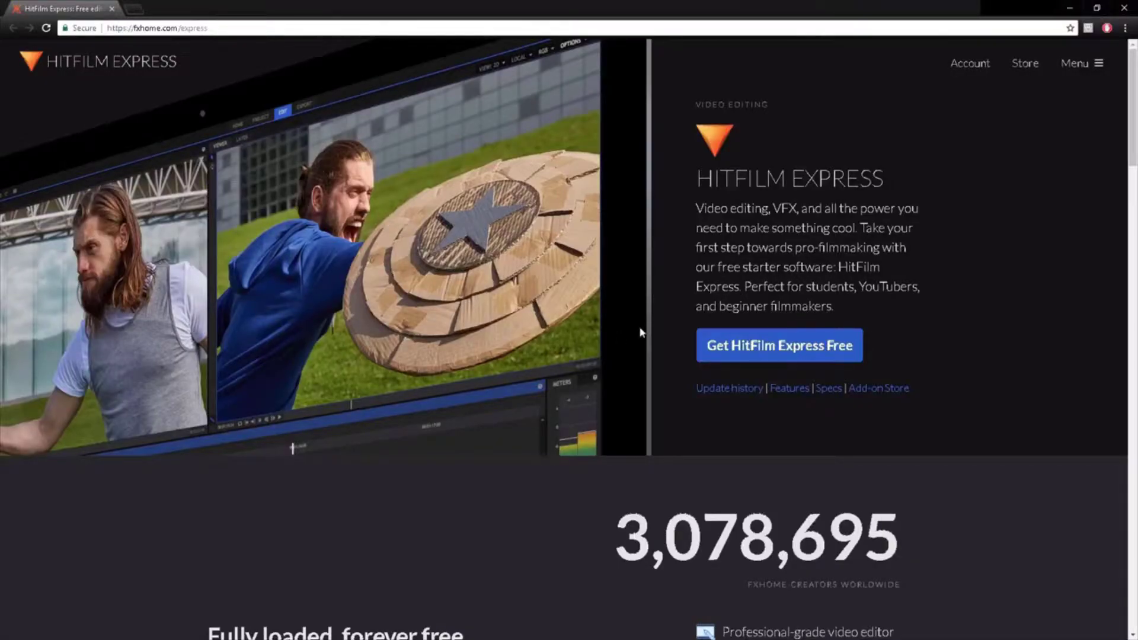
Open the free HitFilm Express sign-up form and enter a display name, e-mail address and password
left_click(801, 355)
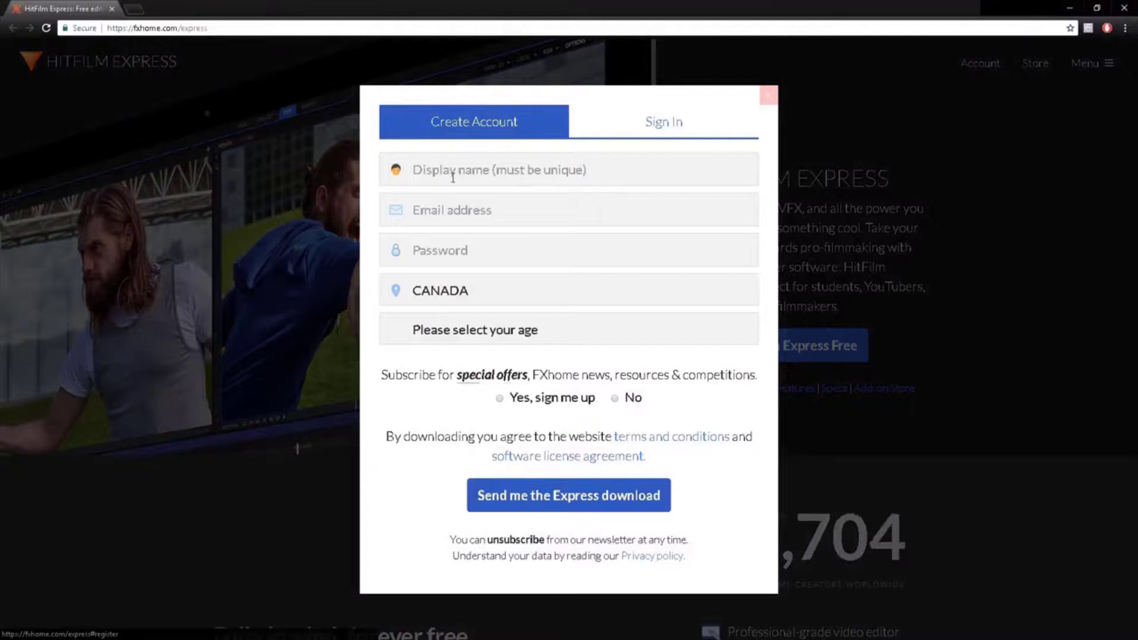
left_click(474, 172)
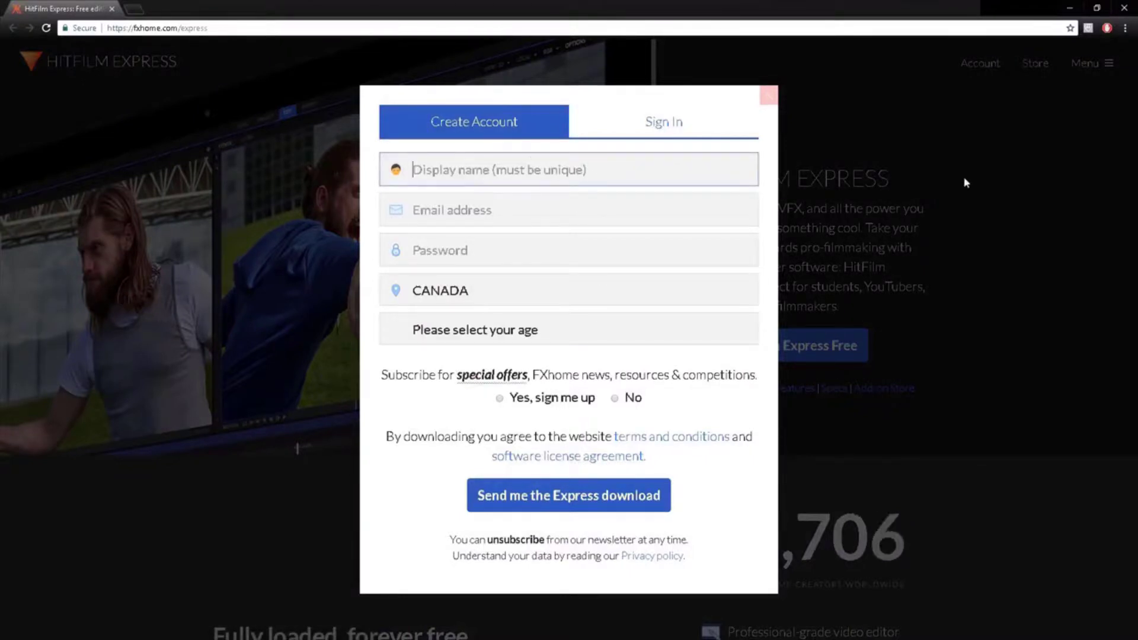
type("DataScientist")
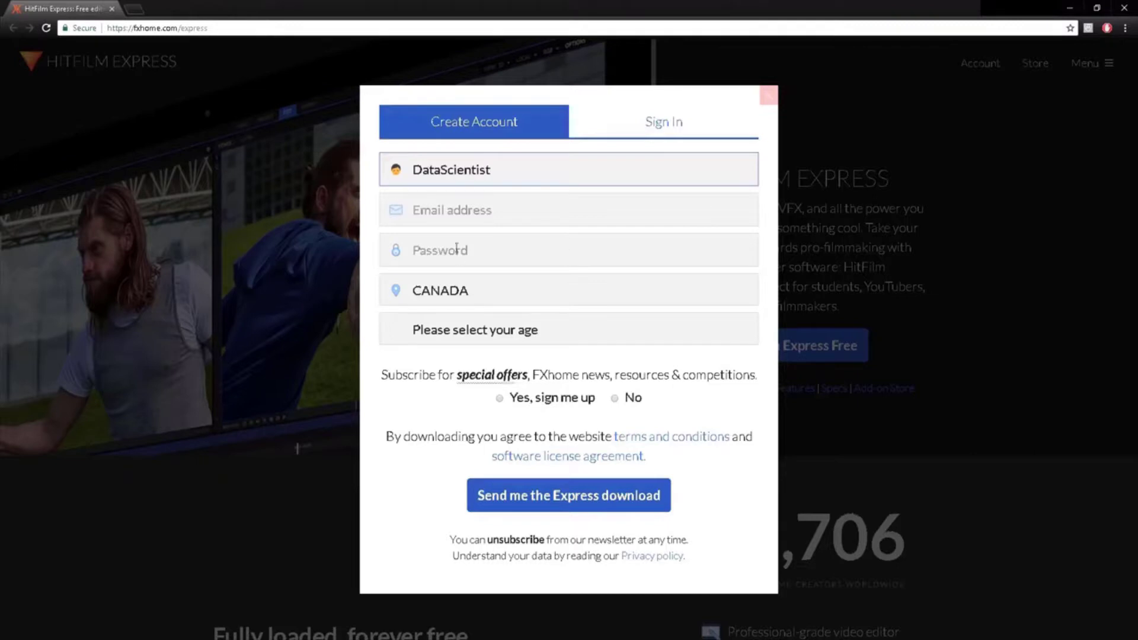
left_click(473, 209)
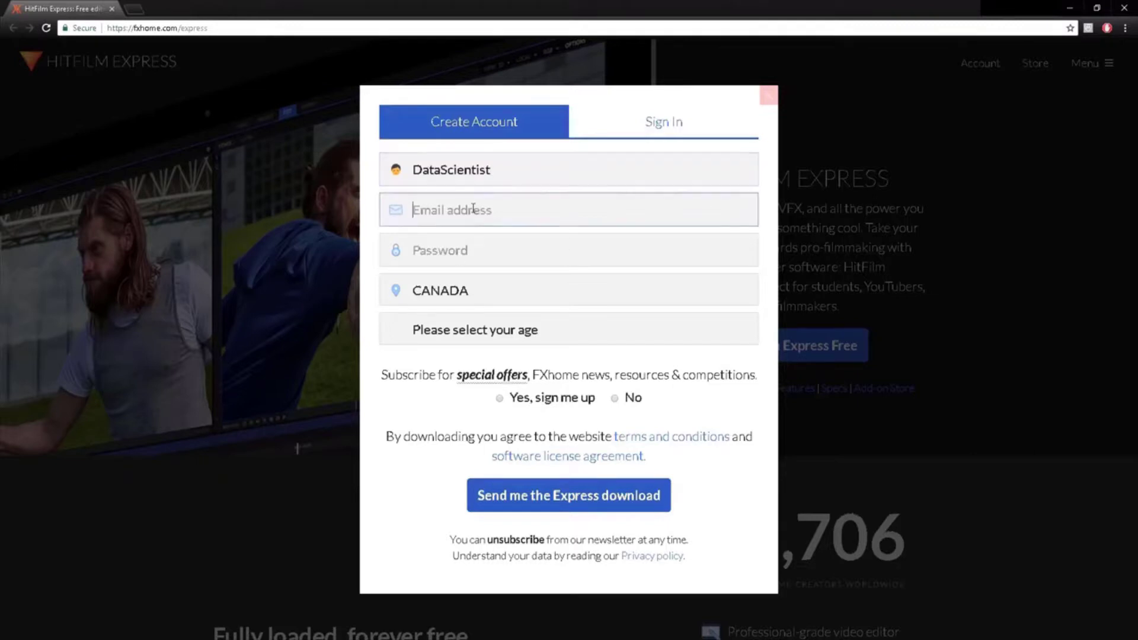
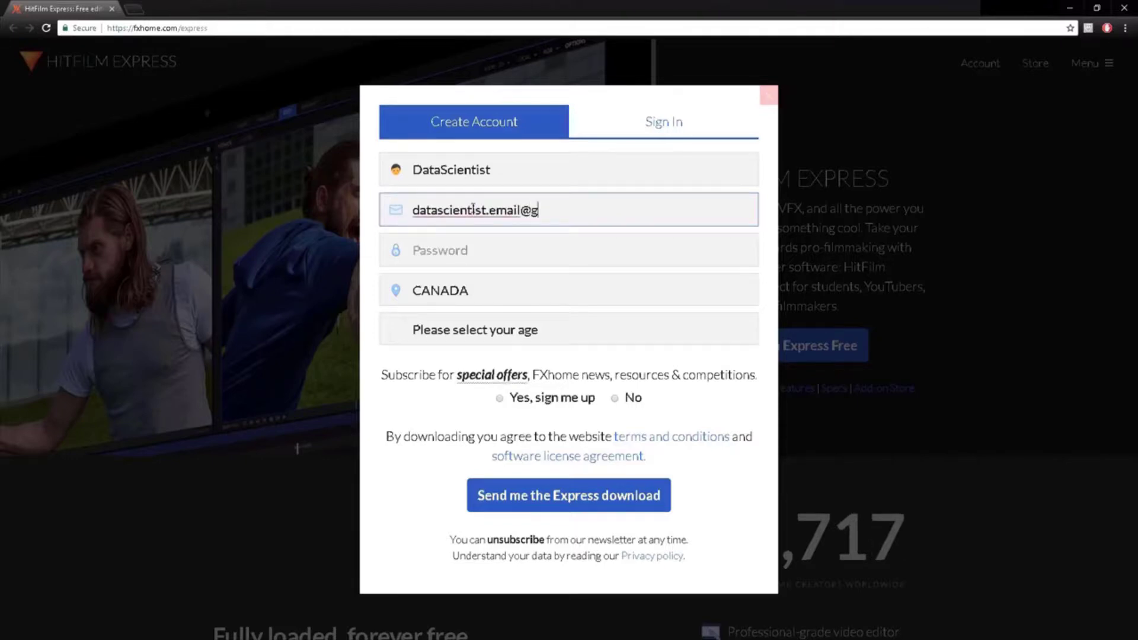
left_click(463, 259)
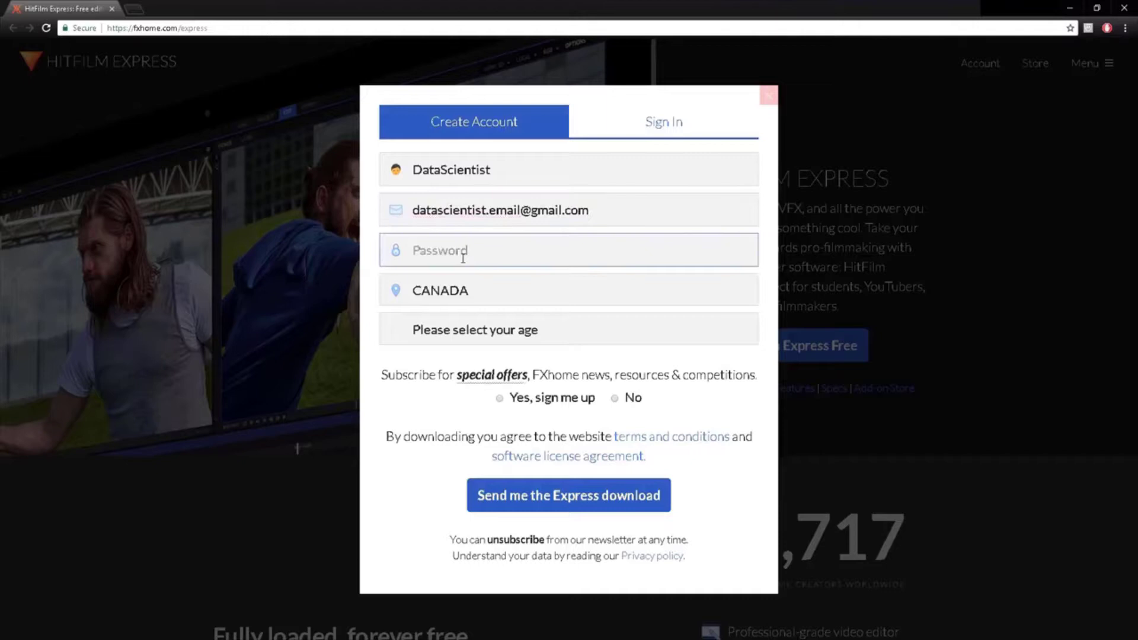
type("********")
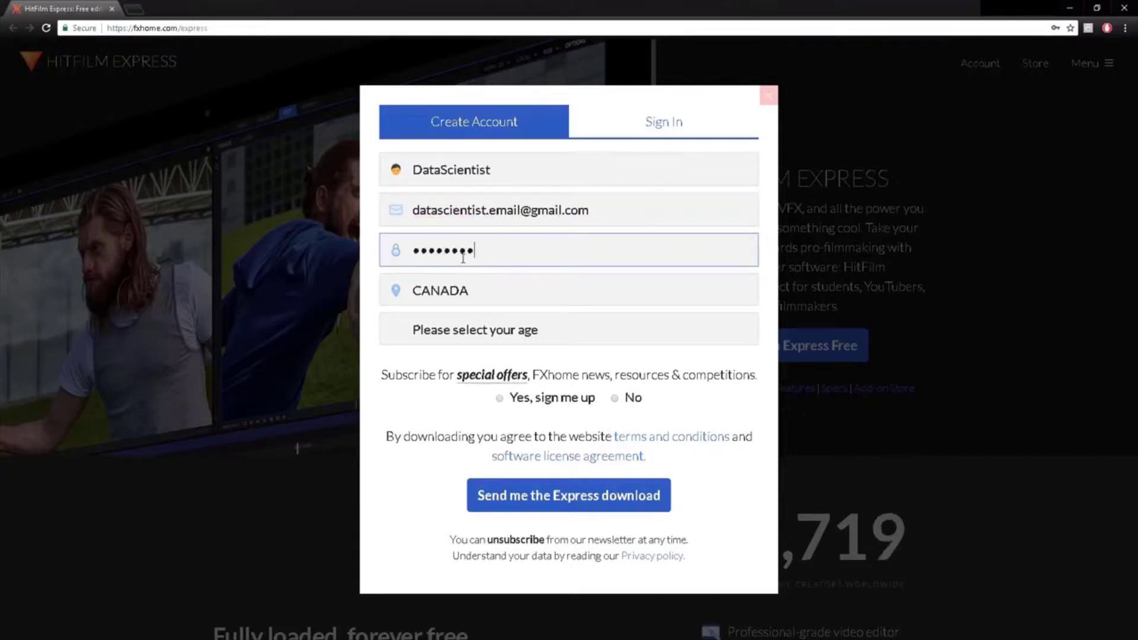
Choose 18 or over, decline the newsletter, and submit the form for the Express download
left_click(488, 330)
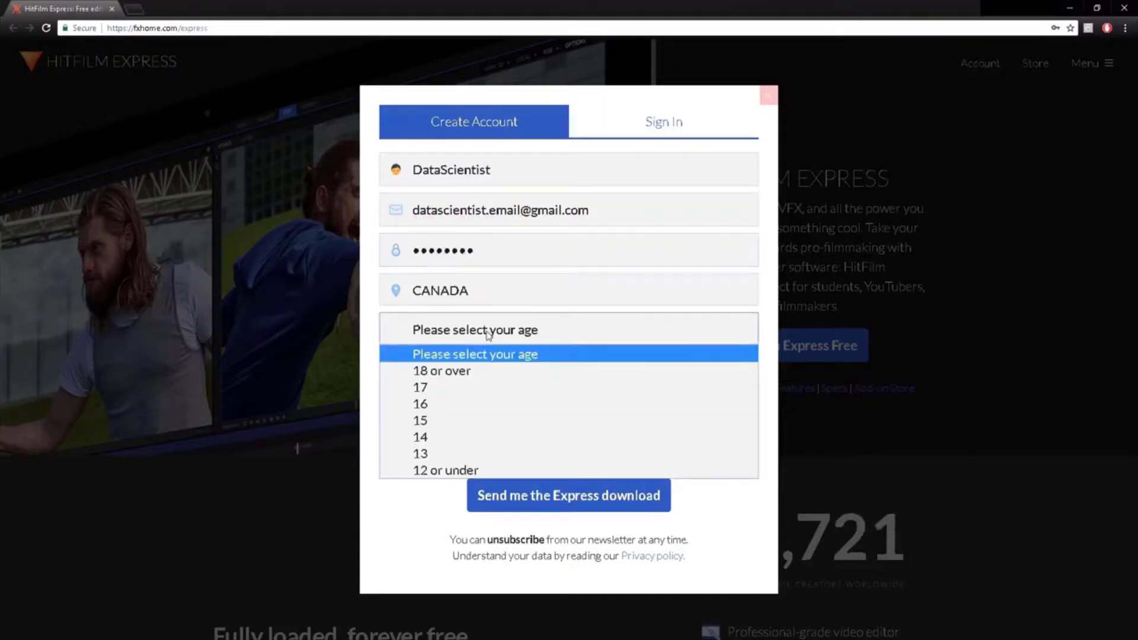
left_click(468, 370)
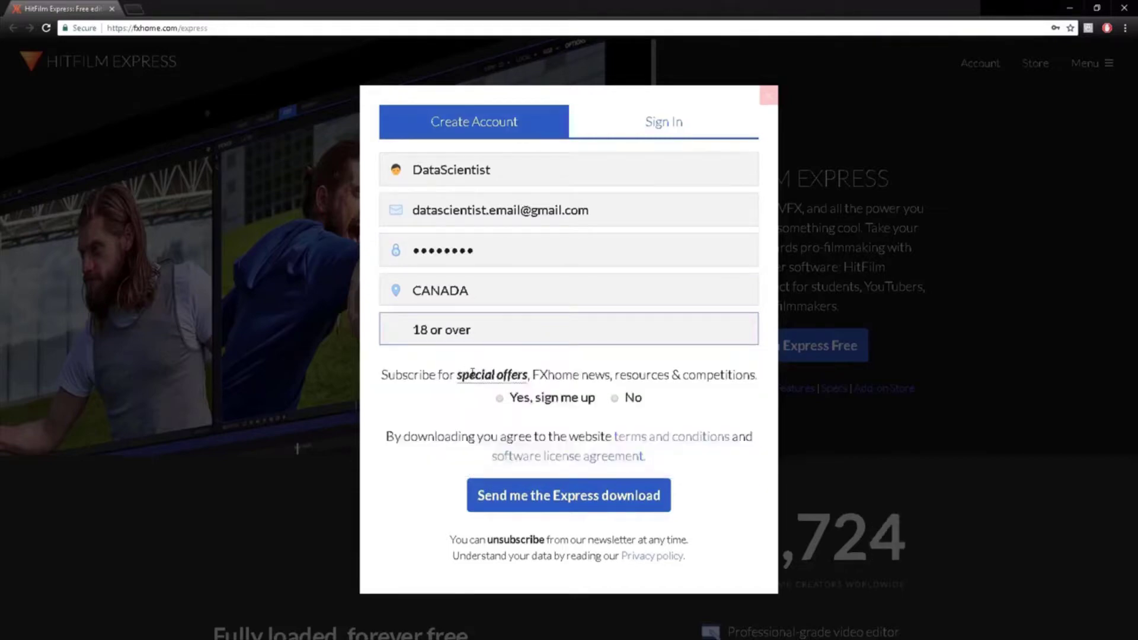
left_click(616, 398)
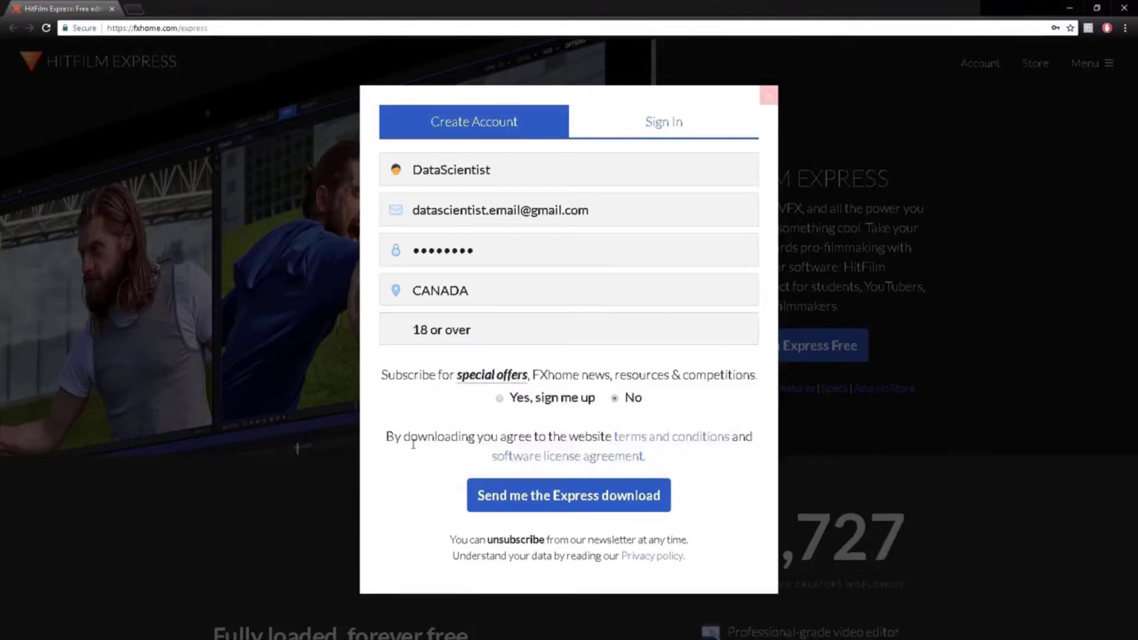
left_click(569, 496)
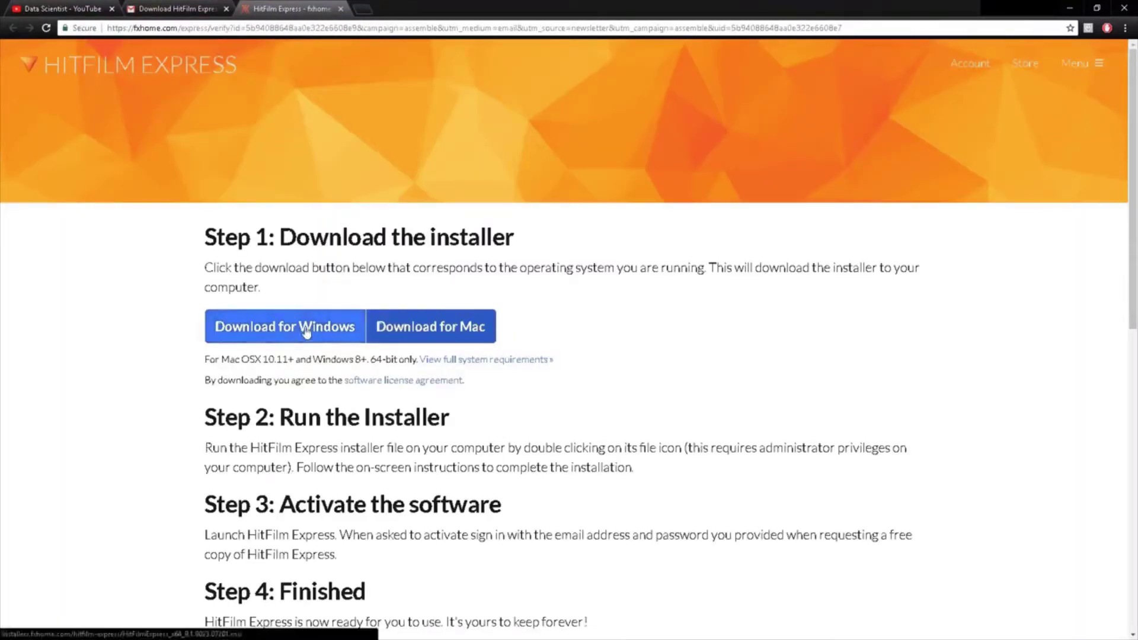
Download the HitFilm Express 9.1 Windows .msi installer, open it, and cancel at the security warning
left_click(306, 333)
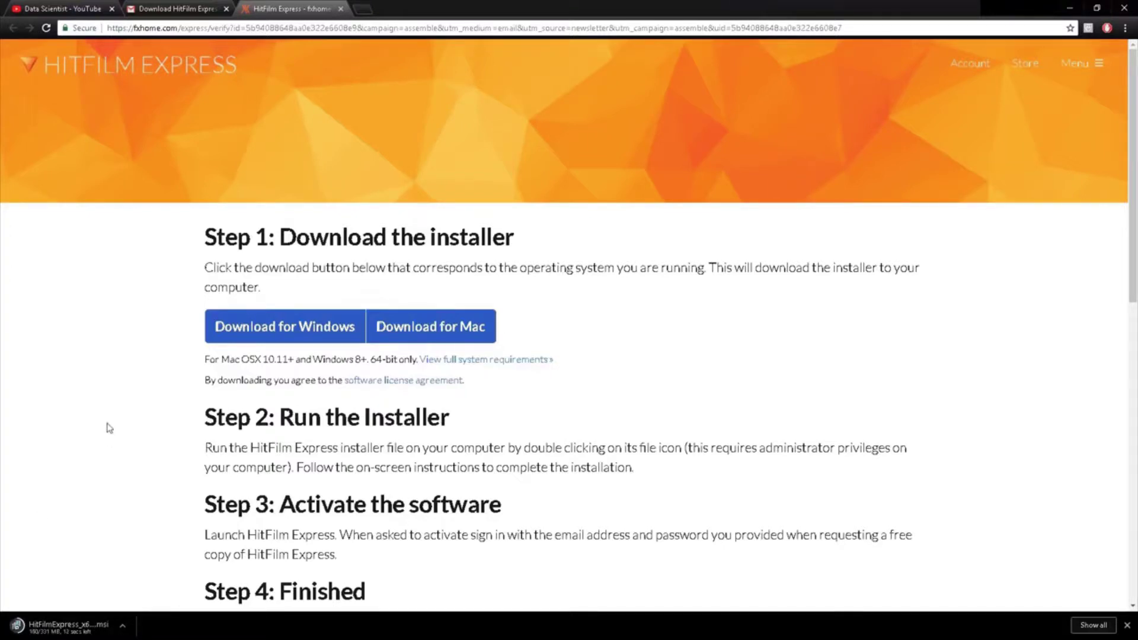
left_click(65, 625)
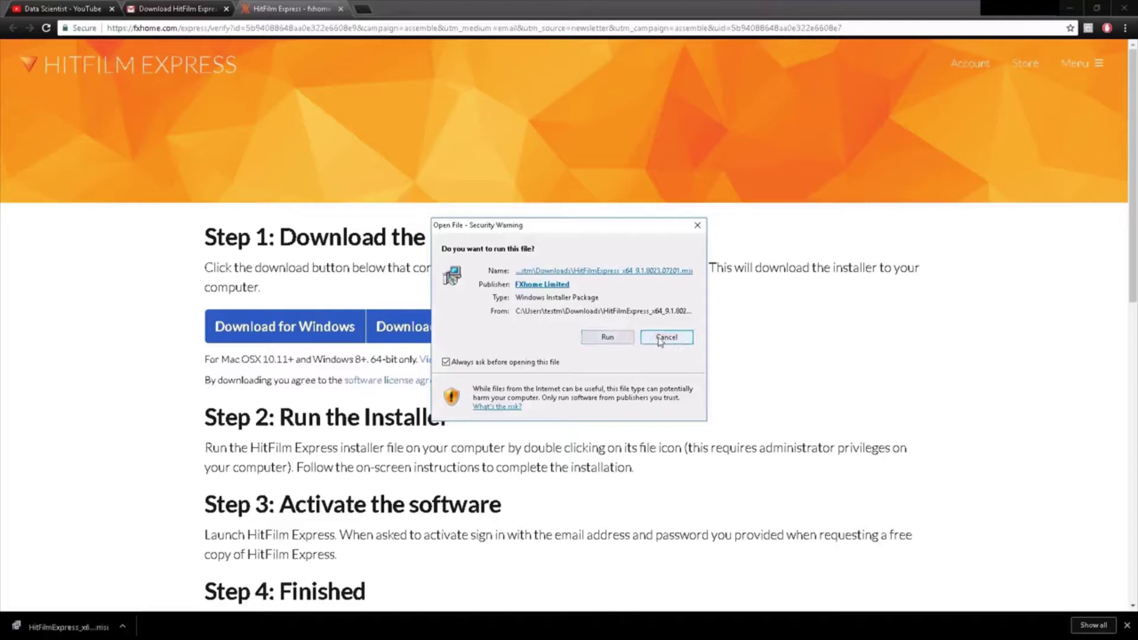
left_click(659, 338)
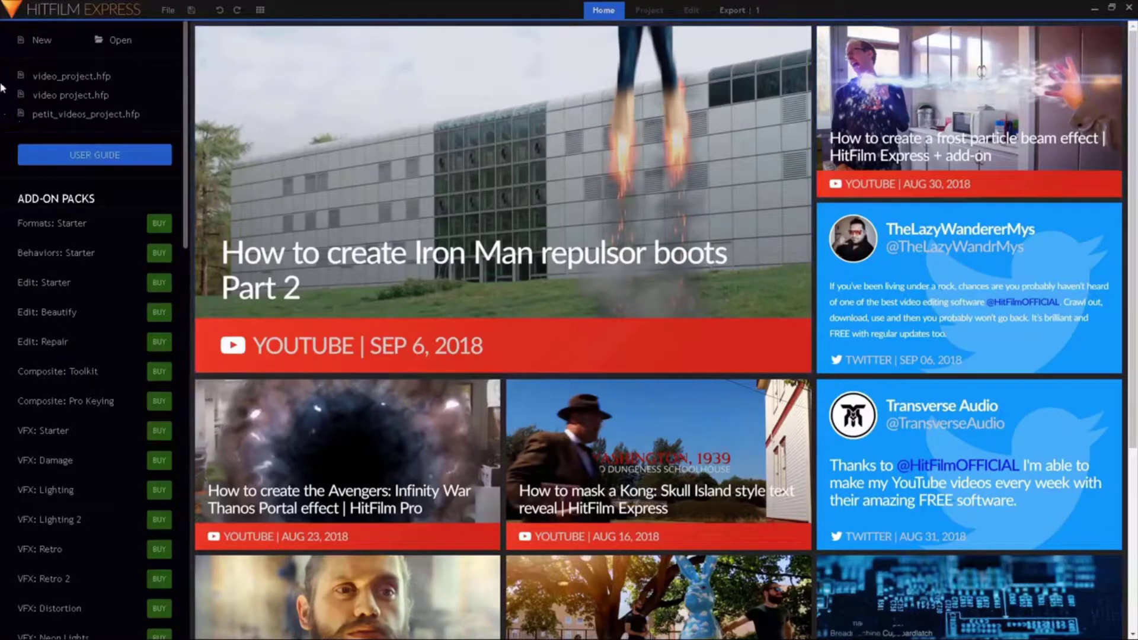
Start a new HitFilm project and keep the 1080p Full HD @ 50 fps template
left_click(39, 41)
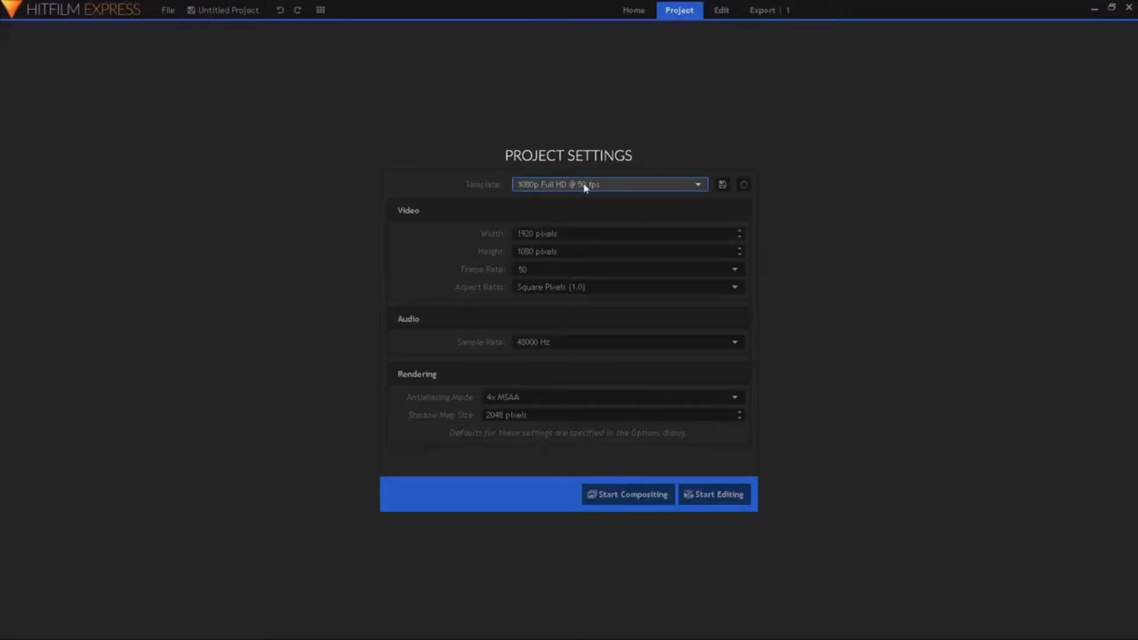
left_click(630, 186)
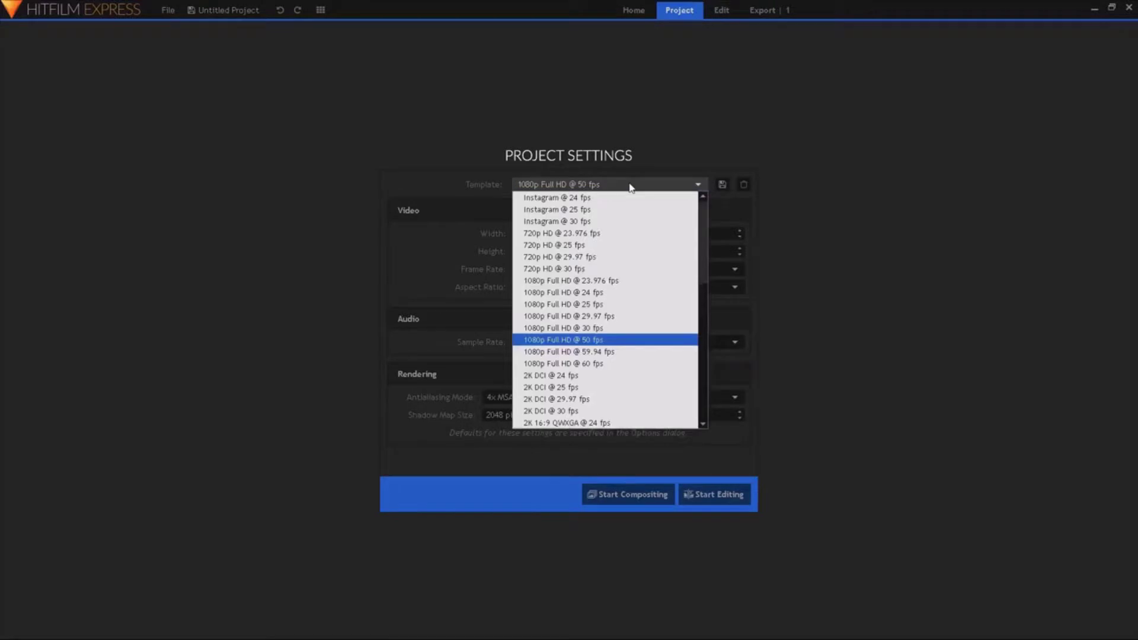
left_click(630, 186)
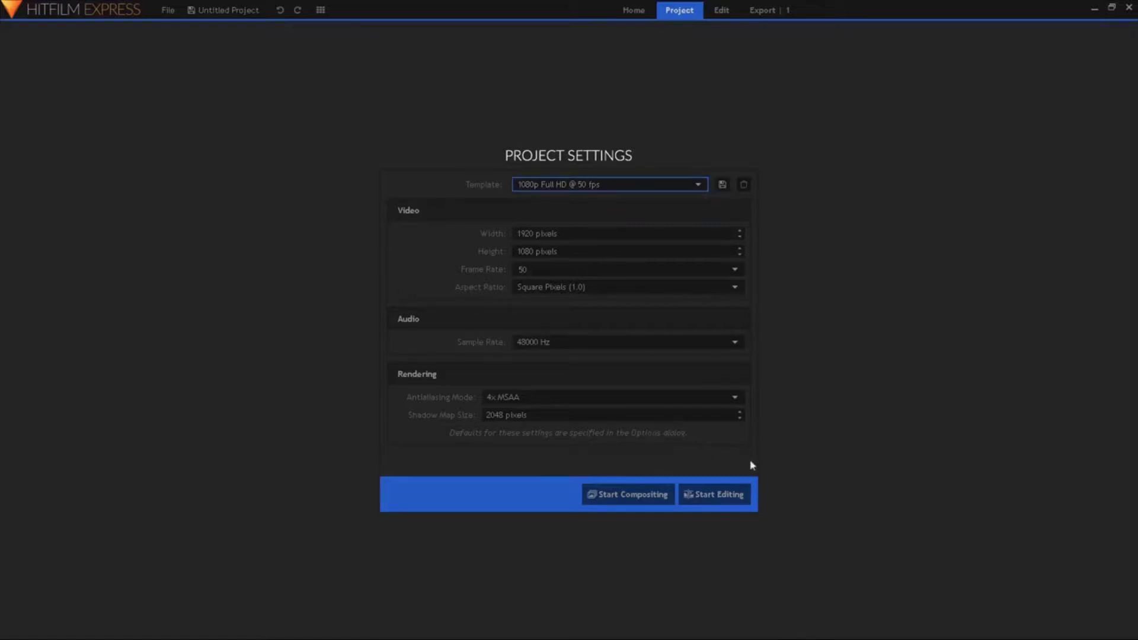
Save the untitled HitFilm project under the file name my_video_project
left_click(723, 496)
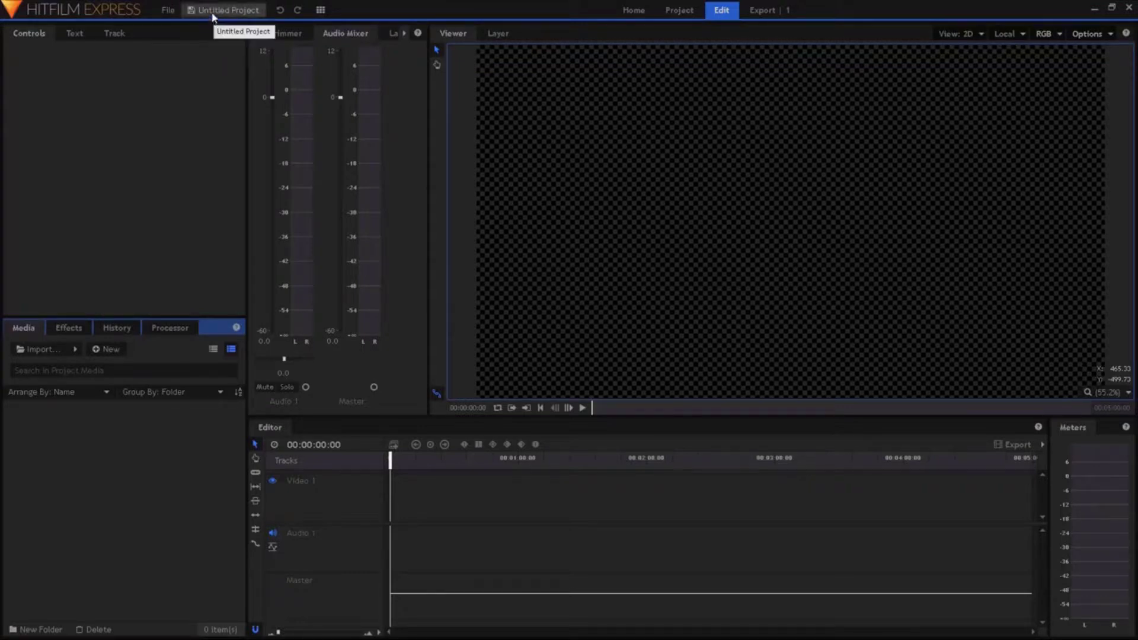
left_click(213, 12)
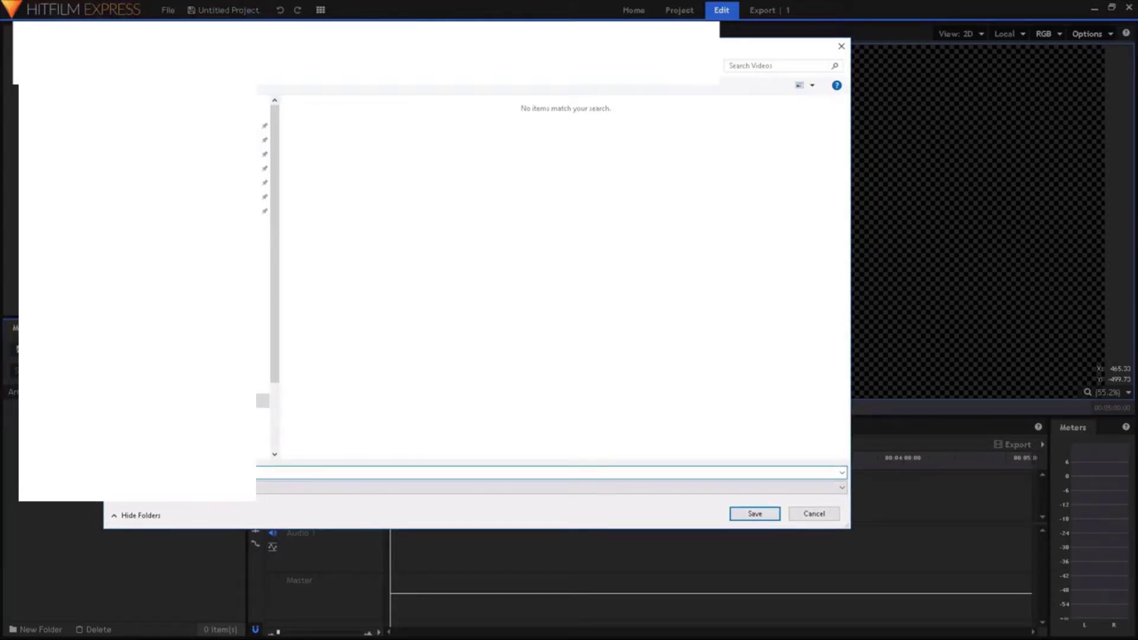
left_click(754, 513)
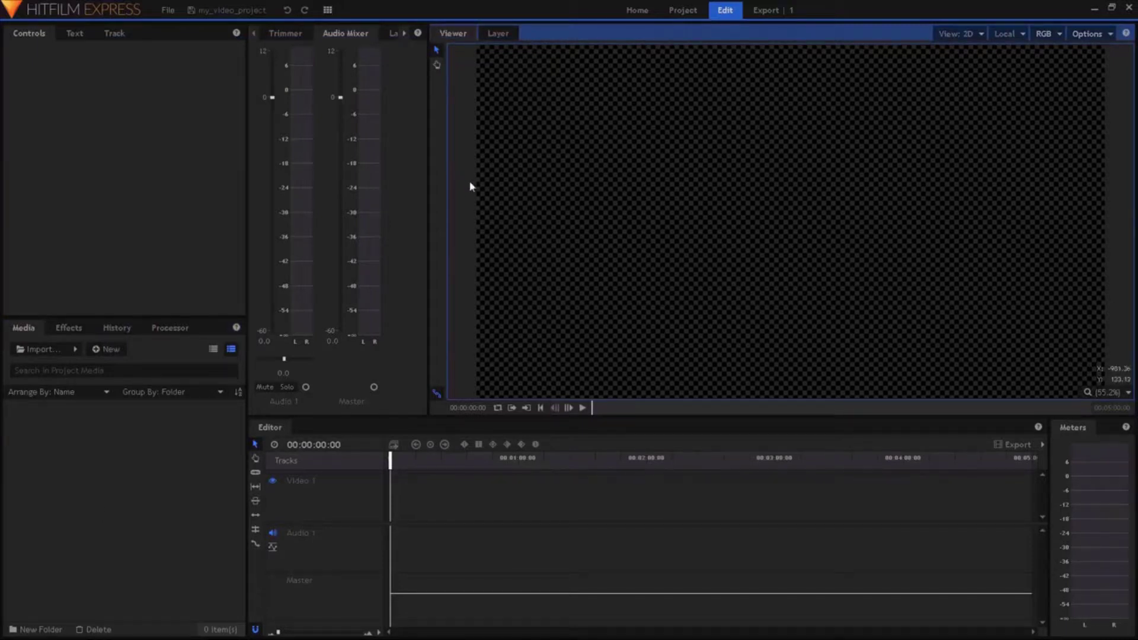
left_click(329, 10)
Float the Viewer panel, dock it back, and switch to the All Panels workspace
left_click_drag(450, 33, 674, 64)
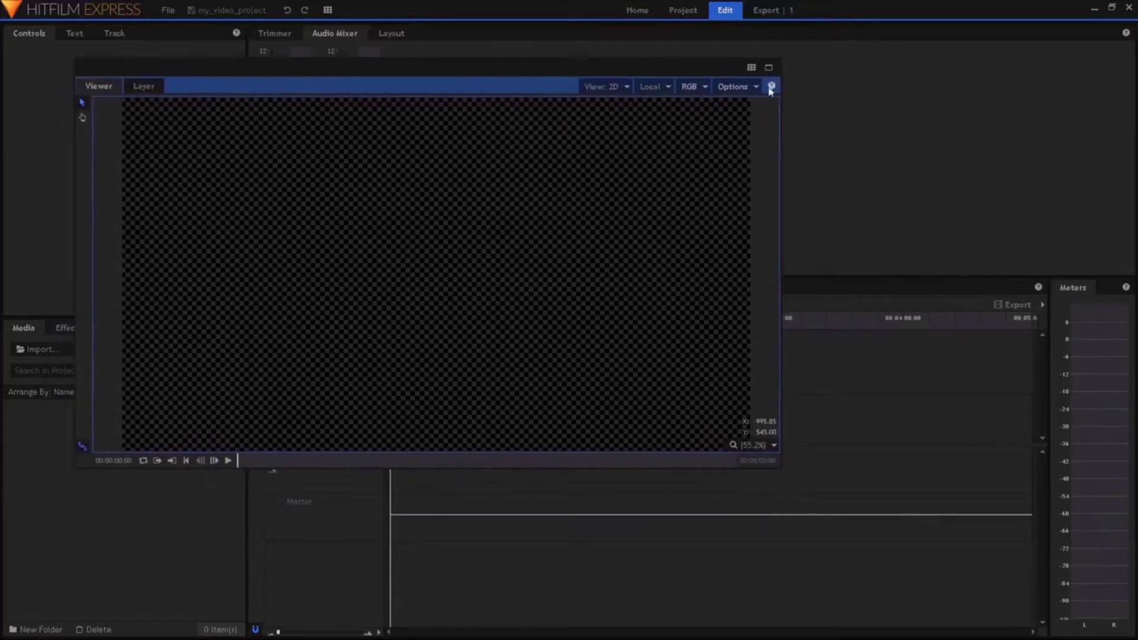
left_click_drag(529, 74, 600, 81)
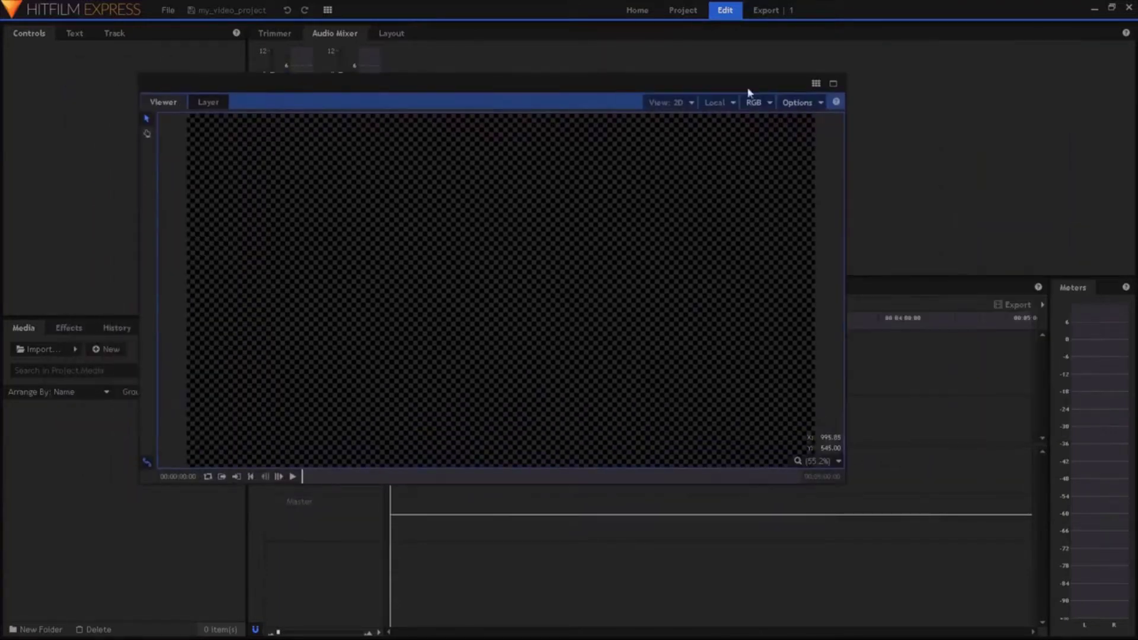
left_click(832, 83)
left_click(884, 84)
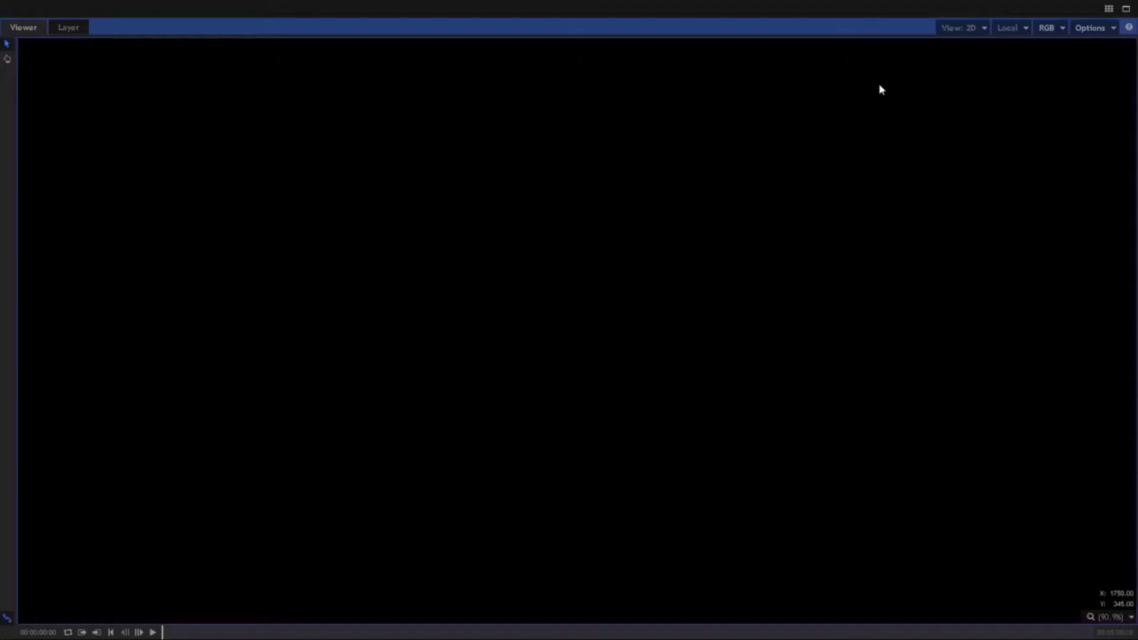
left_click(1120, 8)
left_click(866, 83)
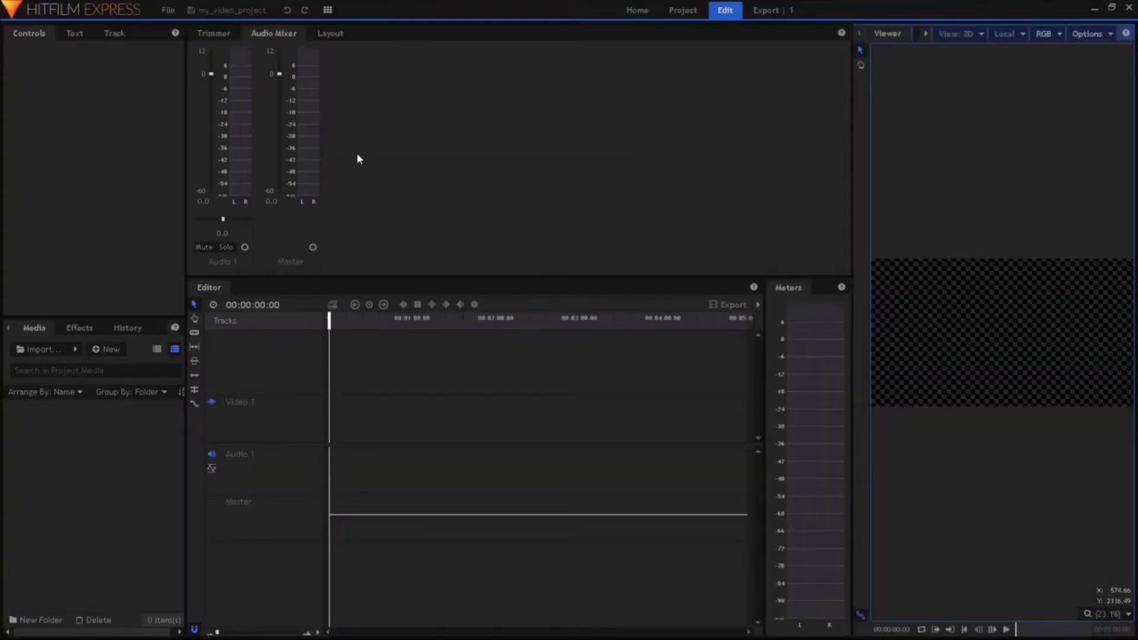
left_click(327, 10)
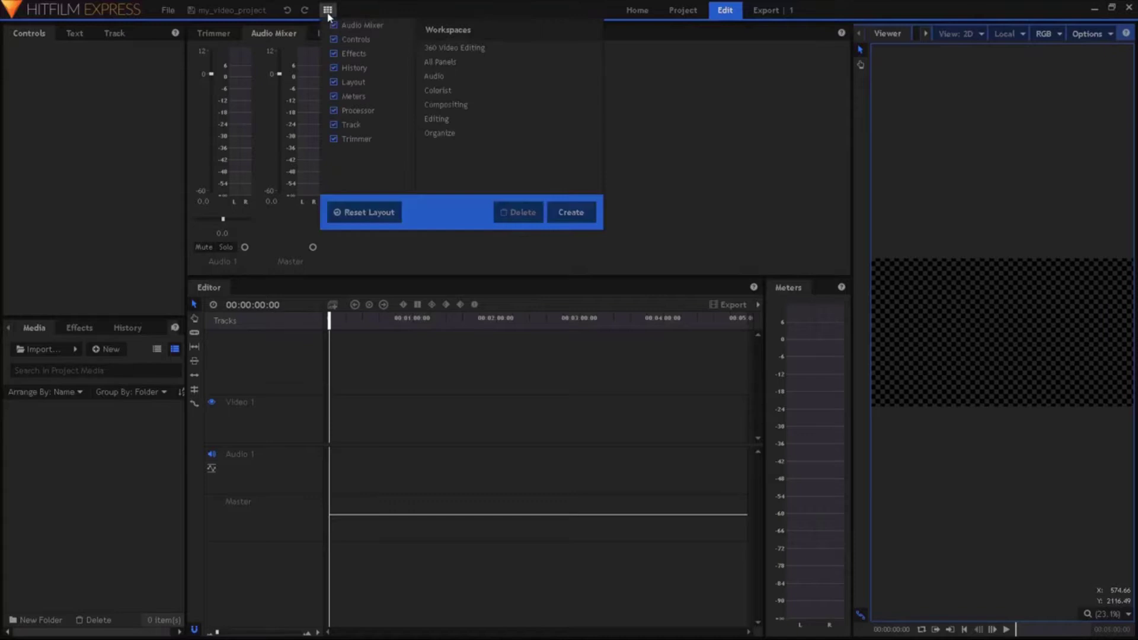
left_click(439, 61)
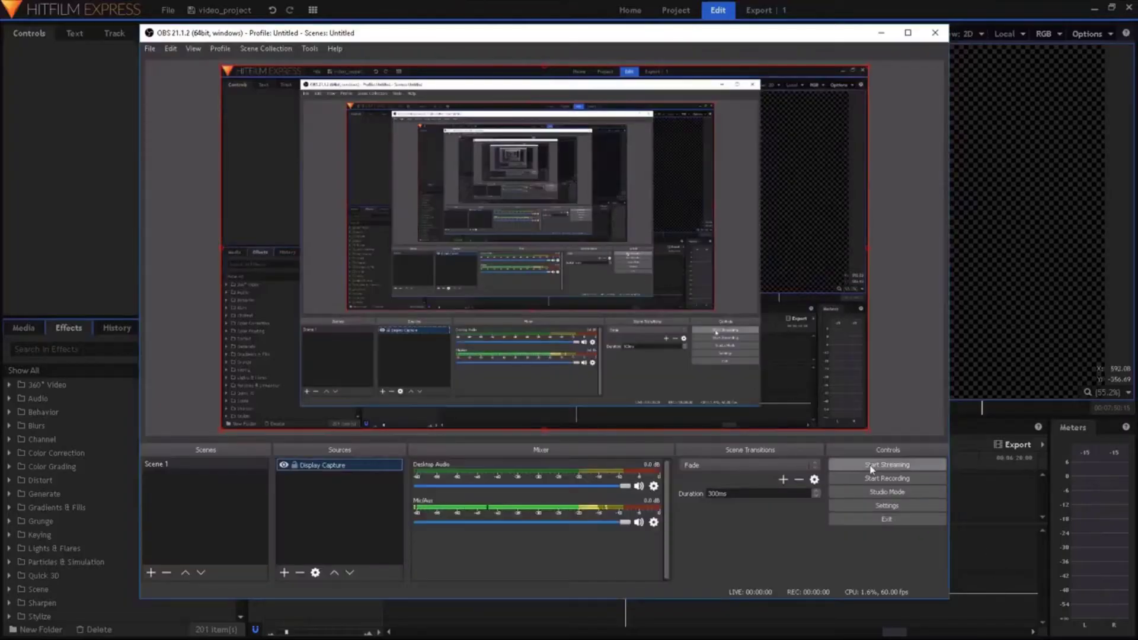
Start recording in OBS Studio and minimize its window so the HitFilm editor shows
left_click(872, 479)
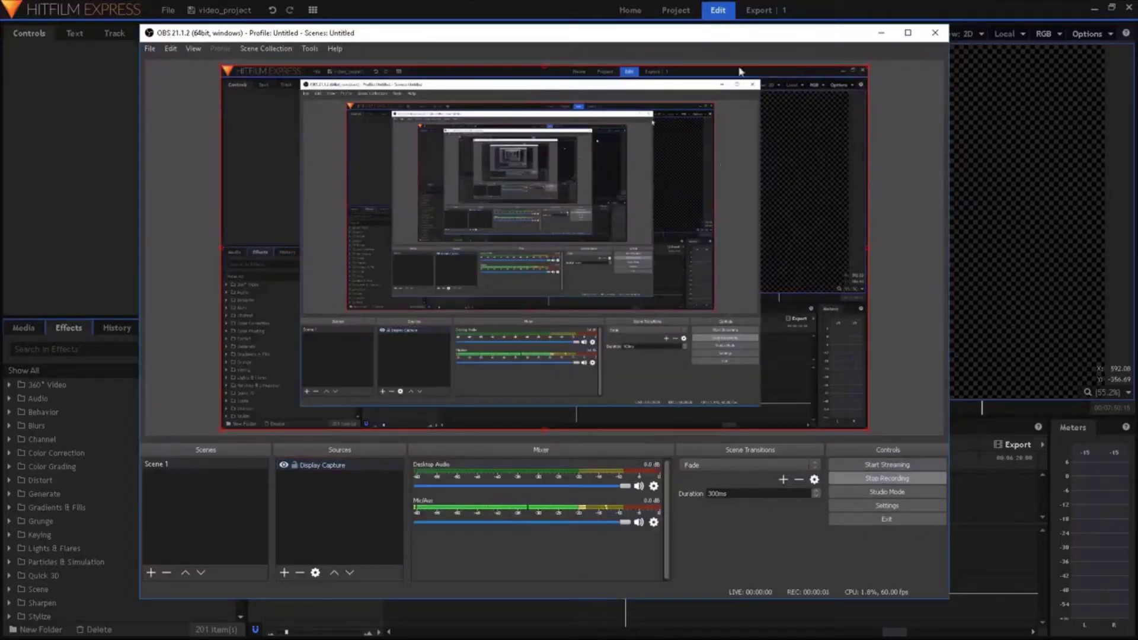
left_click_drag(741, 32, 778, 29)
left_click(918, 29)
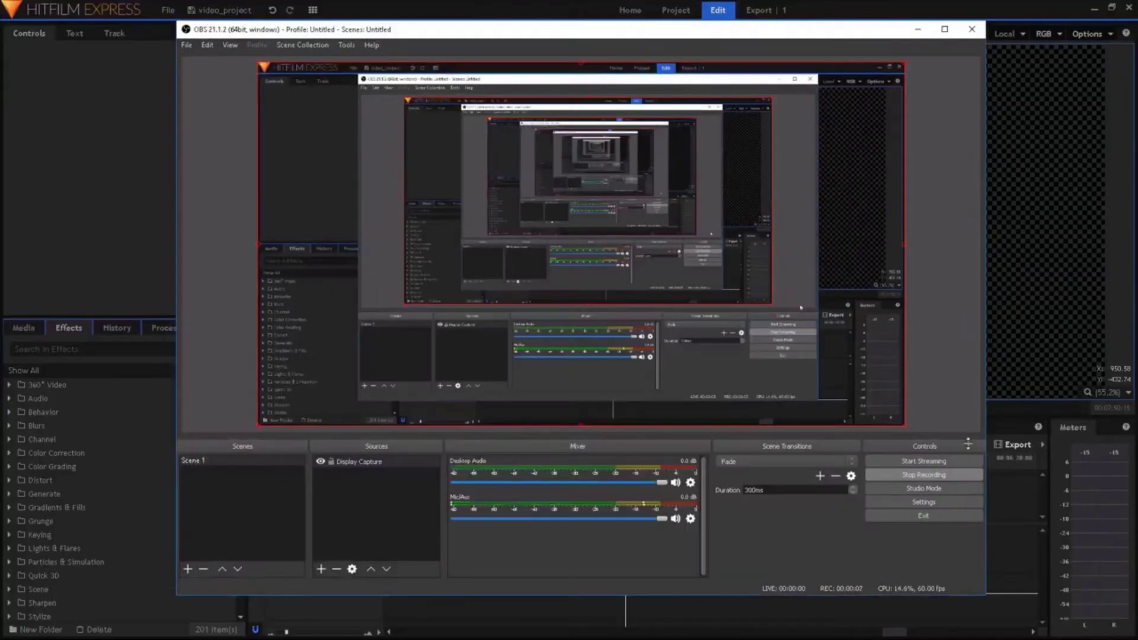
left_click(925, 31)
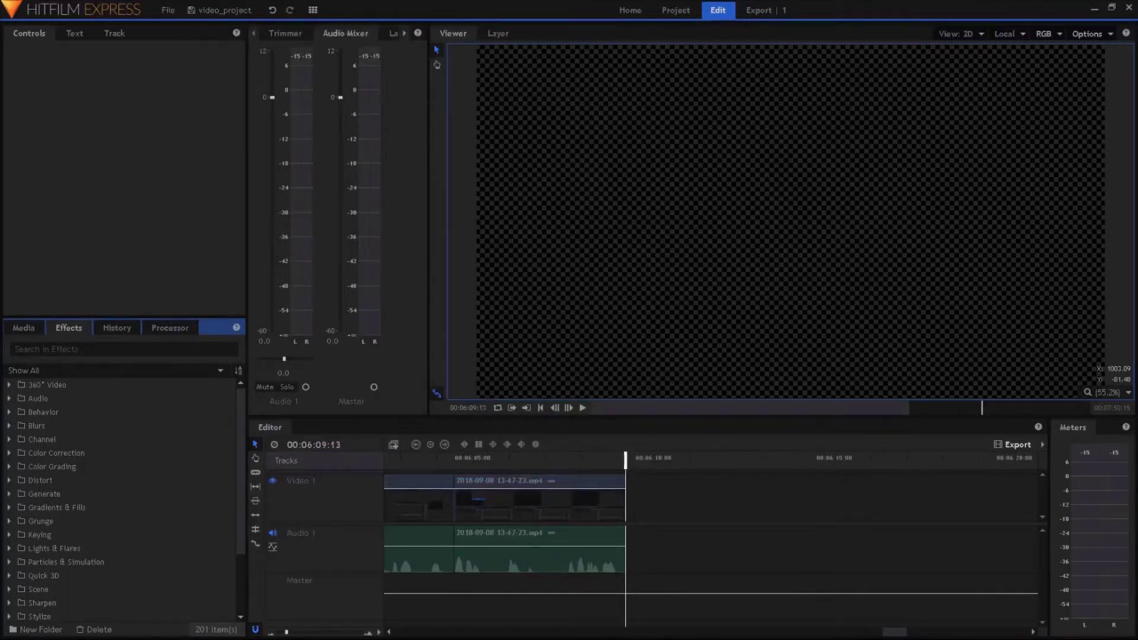
key("alt+Tab")
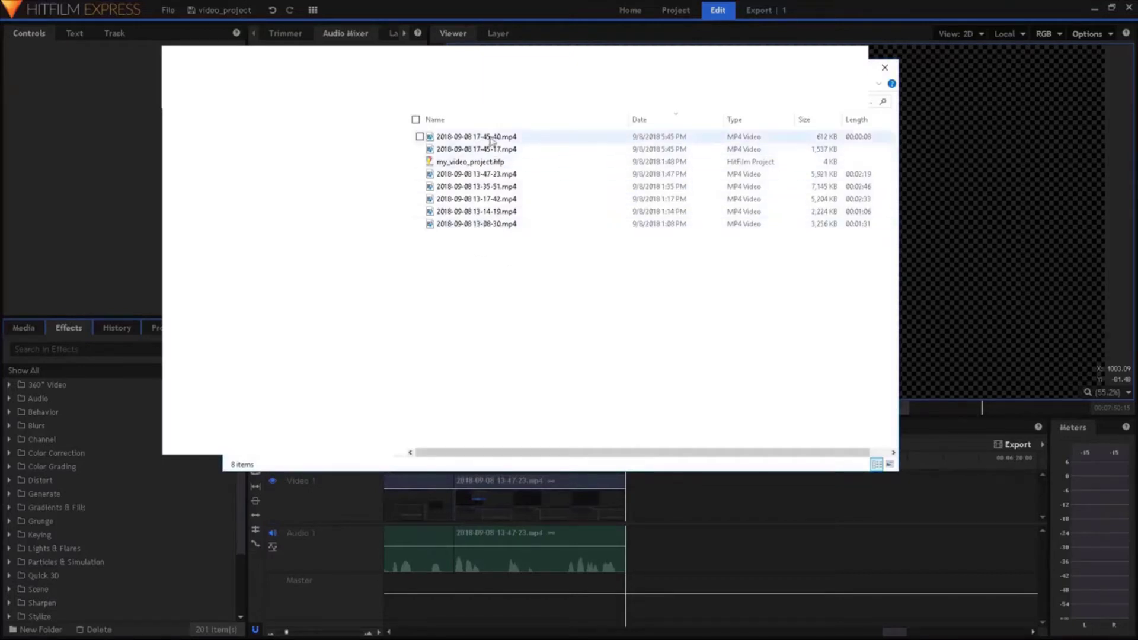
left_click(670, 126)
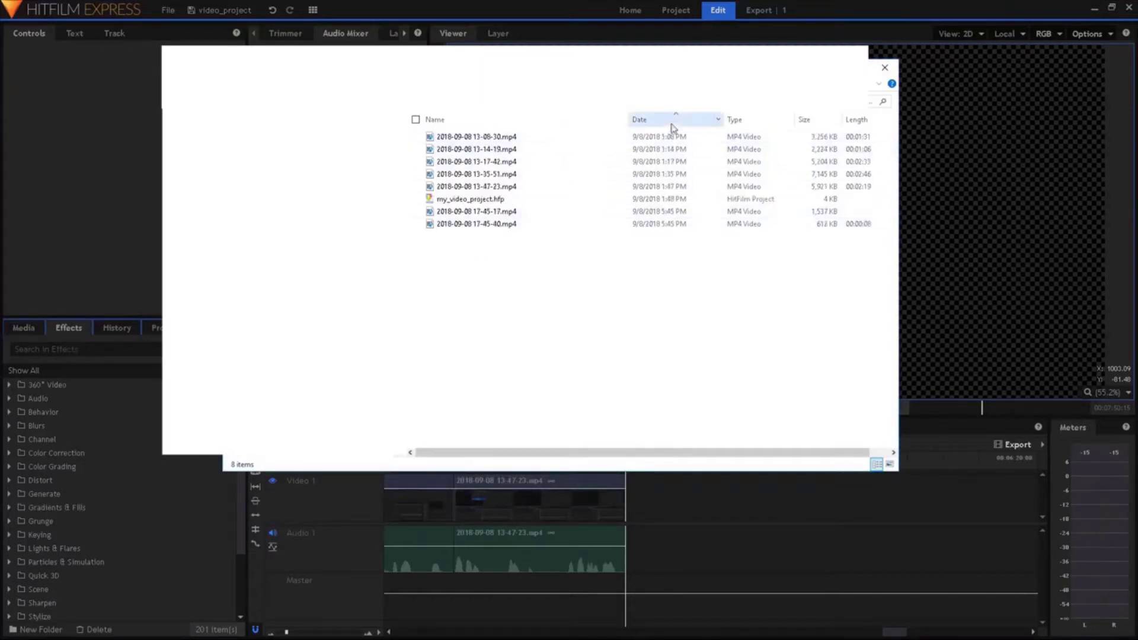
left_click(676, 224)
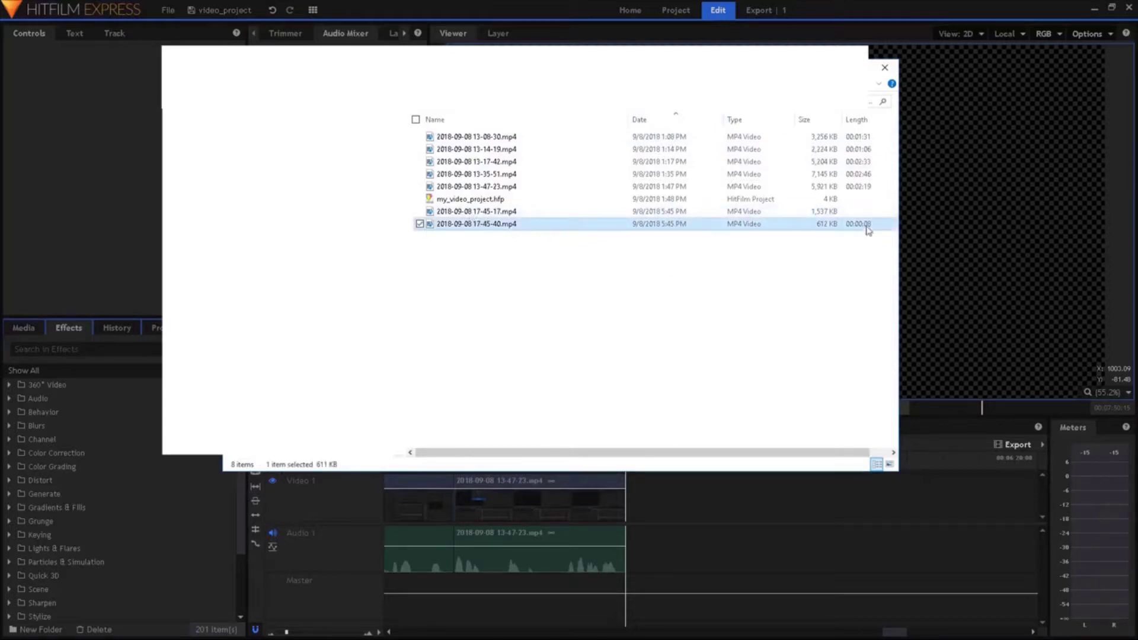
left_click(478, 200)
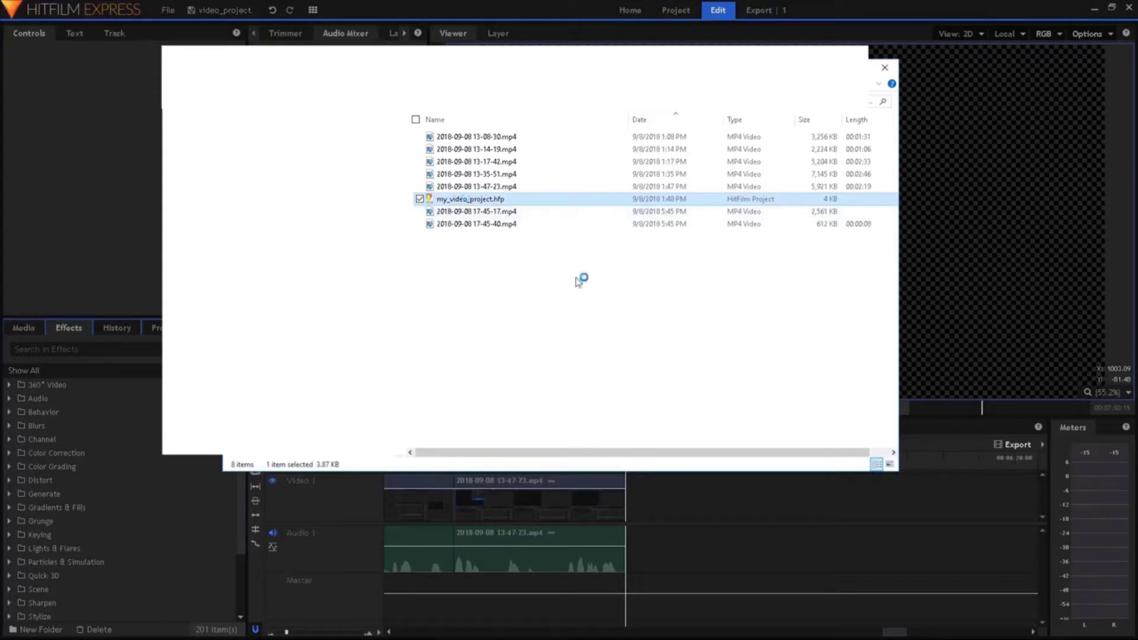
Dismiss the already-running warning, save the current project's changes, and open my_video_project
left_click(631, 340)
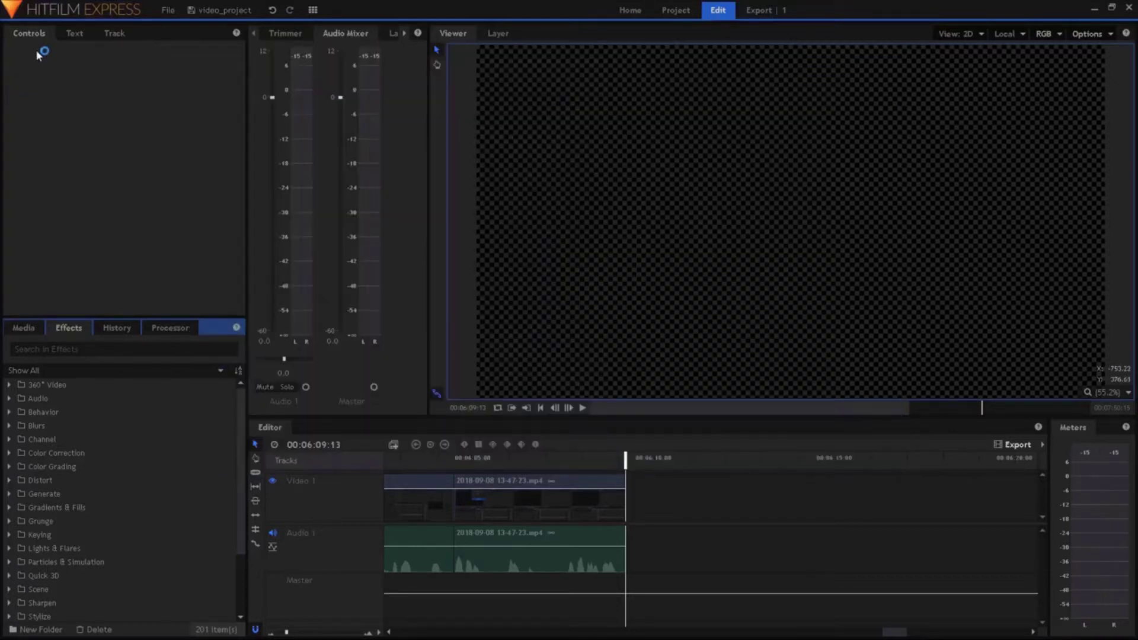
left_click(168, 11)
left_click(198, 52)
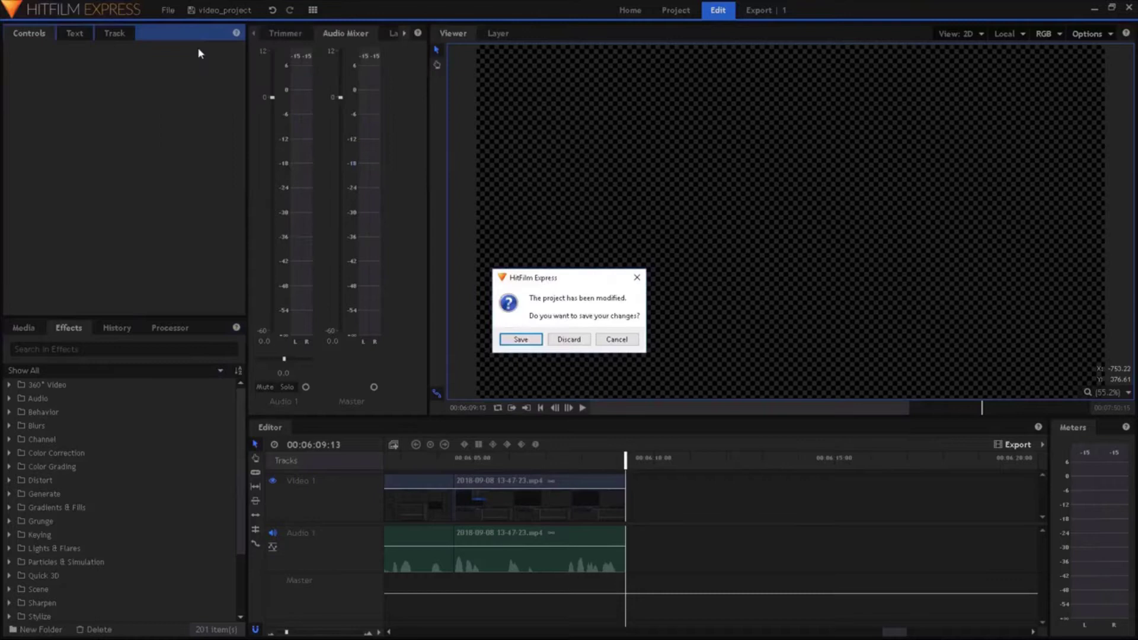
left_click(536, 338)
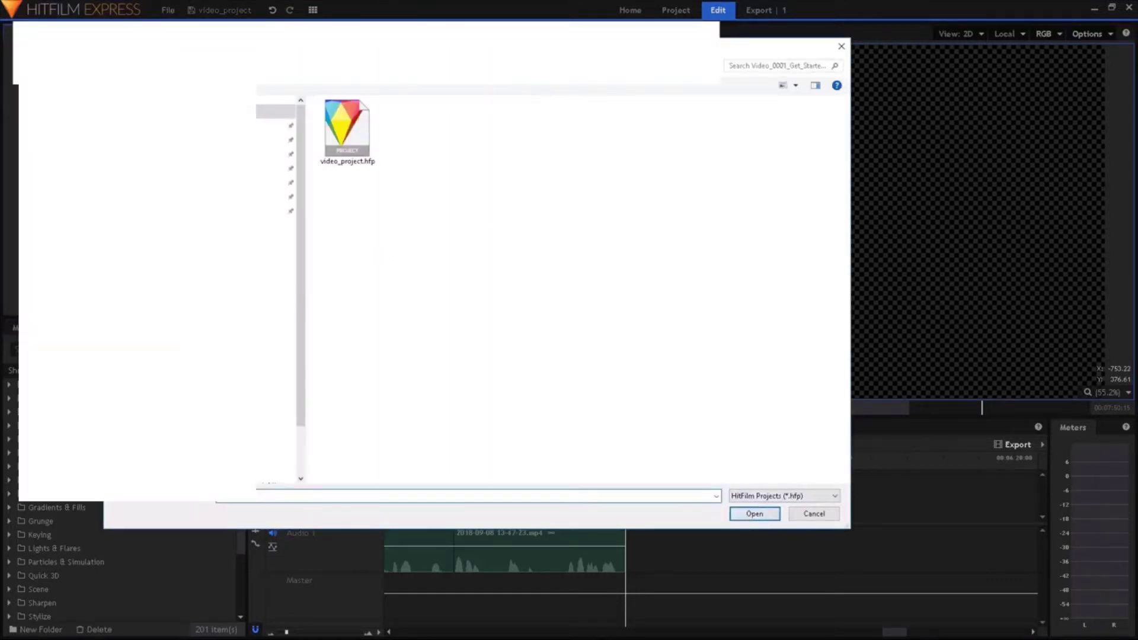
left_click(347, 128)
left_click(770, 512)
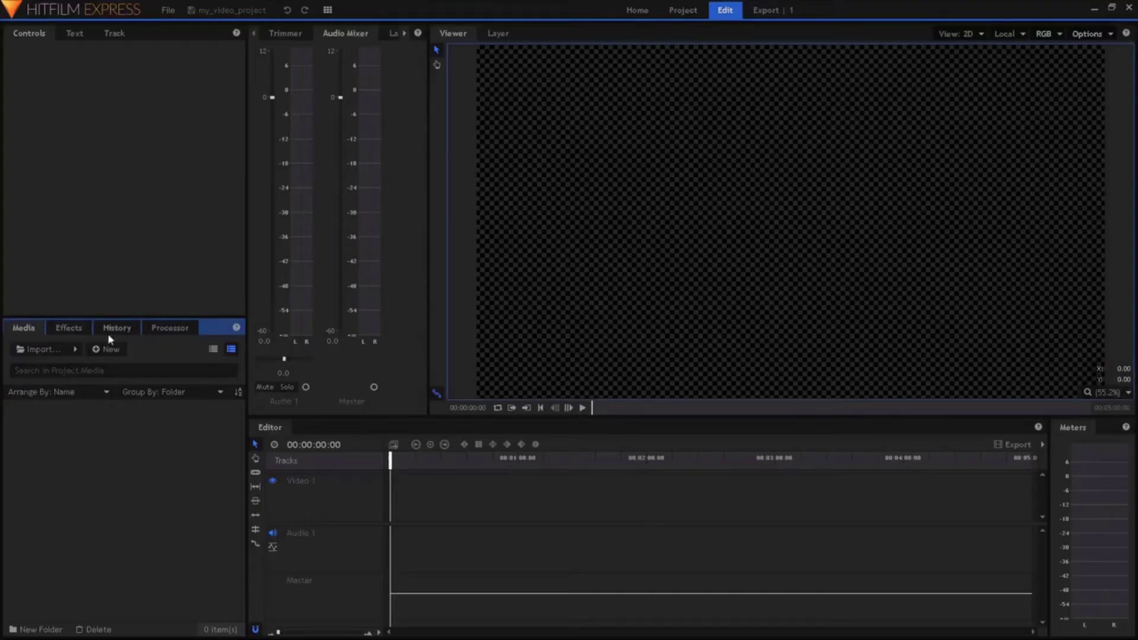
left_click(37, 349)
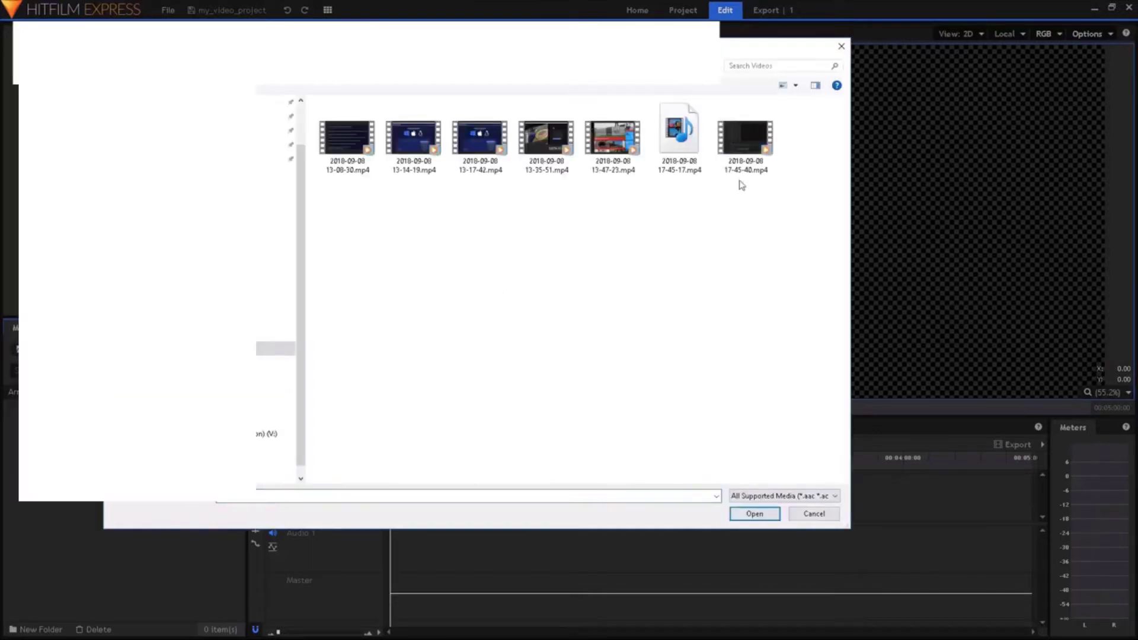
left_click(795, 85)
left_click(835, 145)
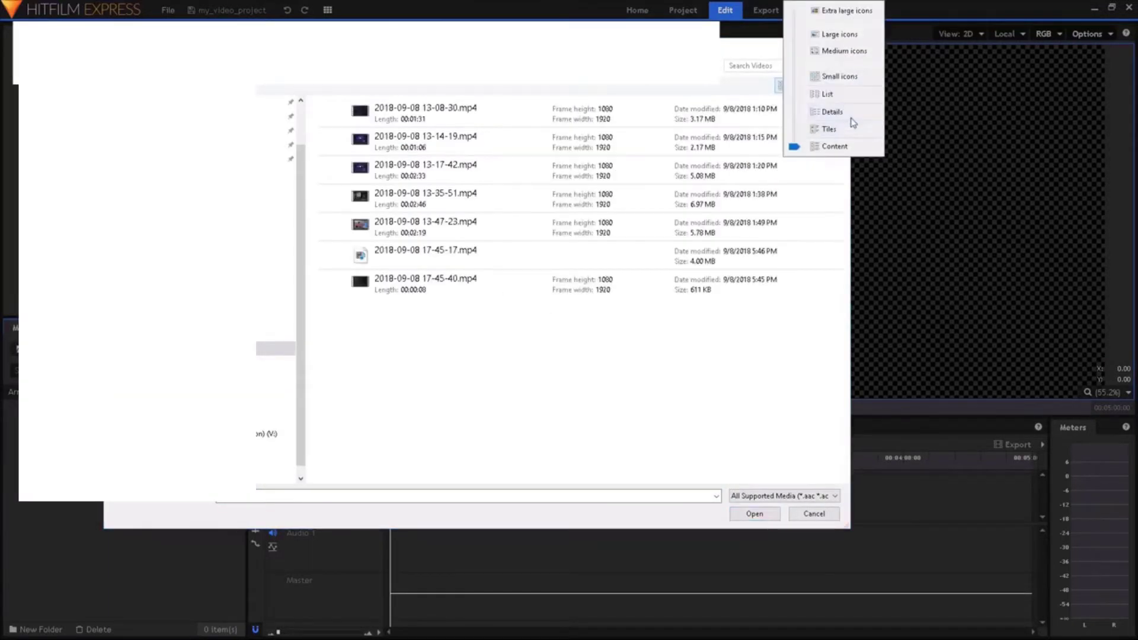
left_click(832, 113)
left_click_drag(405, 100, 490, 106)
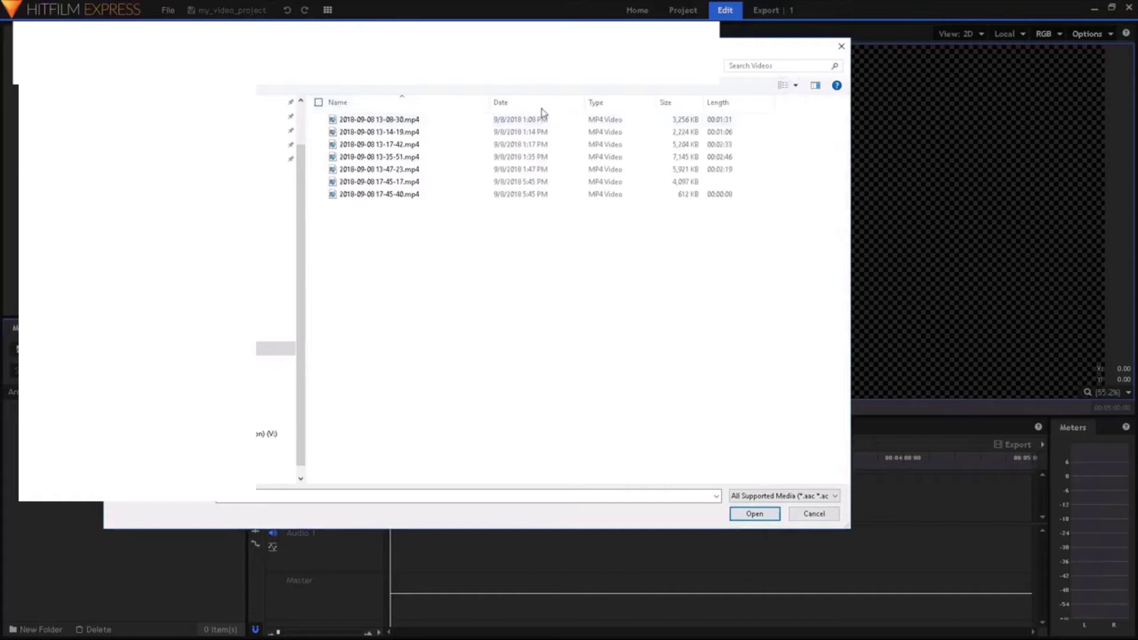
left_click(530, 120)
left_click(747, 513)
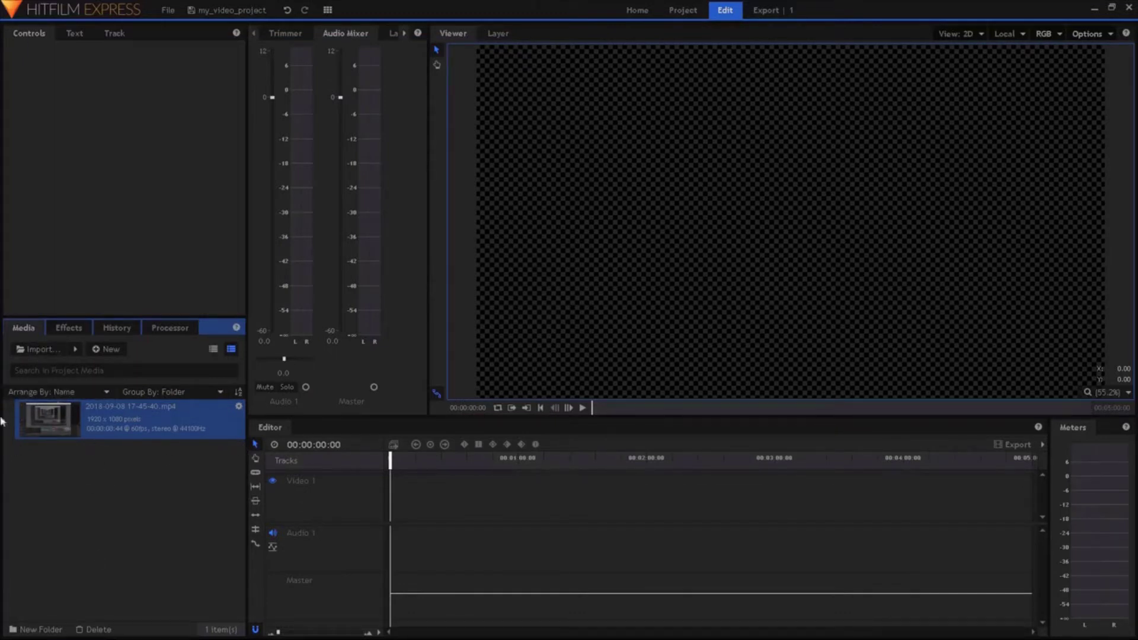
left_click_drag(122, 439, 403, 480)
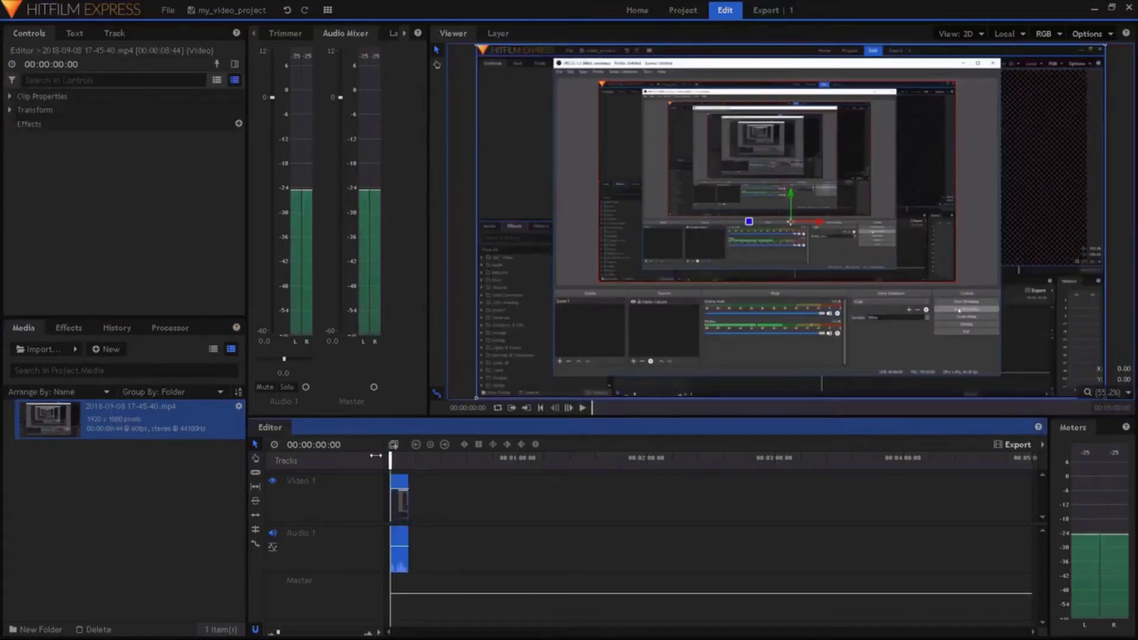
Play the recording in the Viewer with the preview zoom set to 50%
left_click(453, 497)
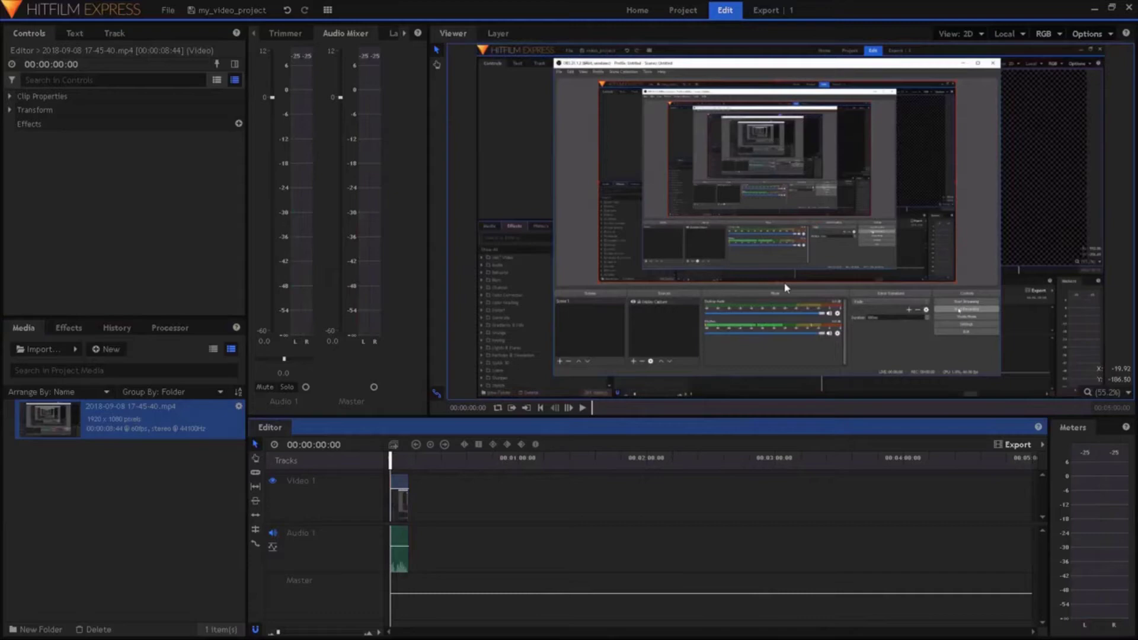
left_click(581, 407)
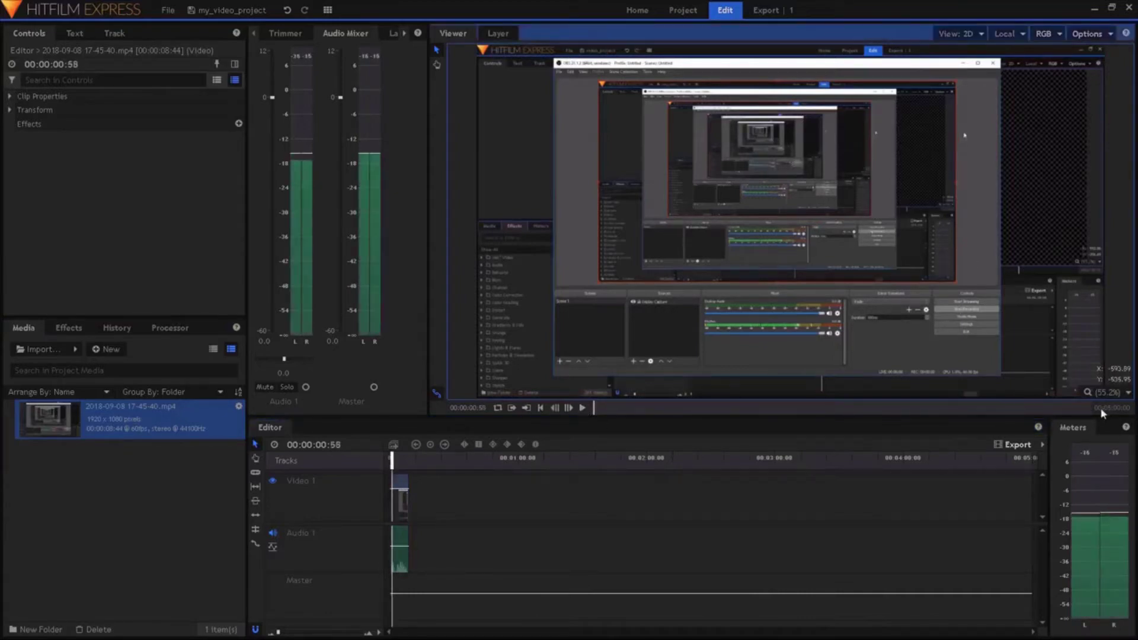
left_click(1107, 392)
left_click(1103, 502)
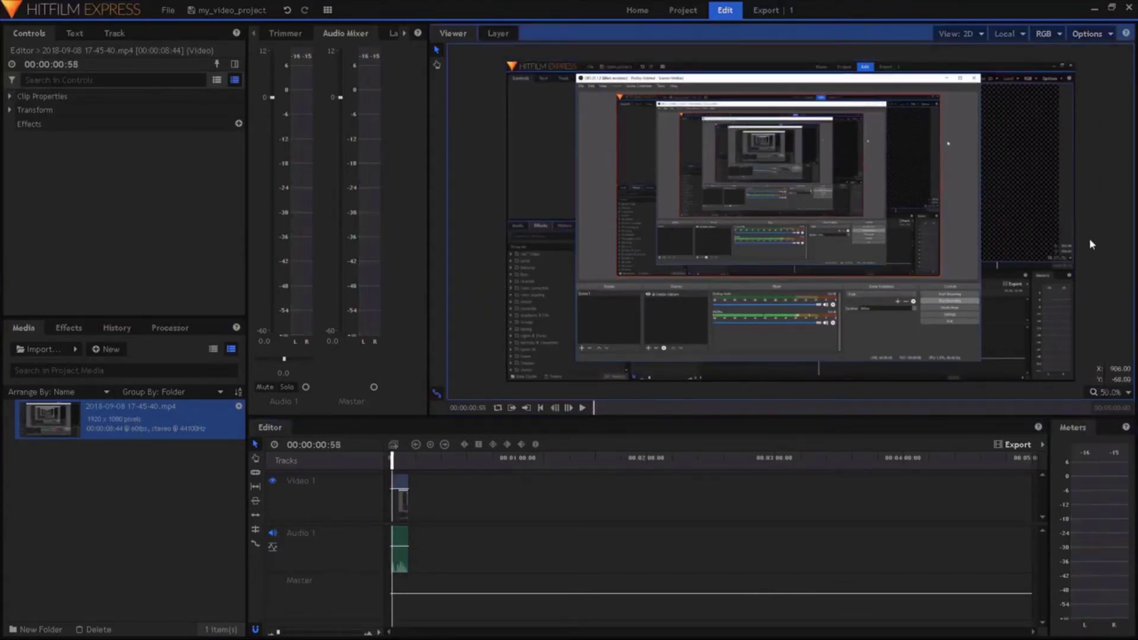
right_click(445, 34)
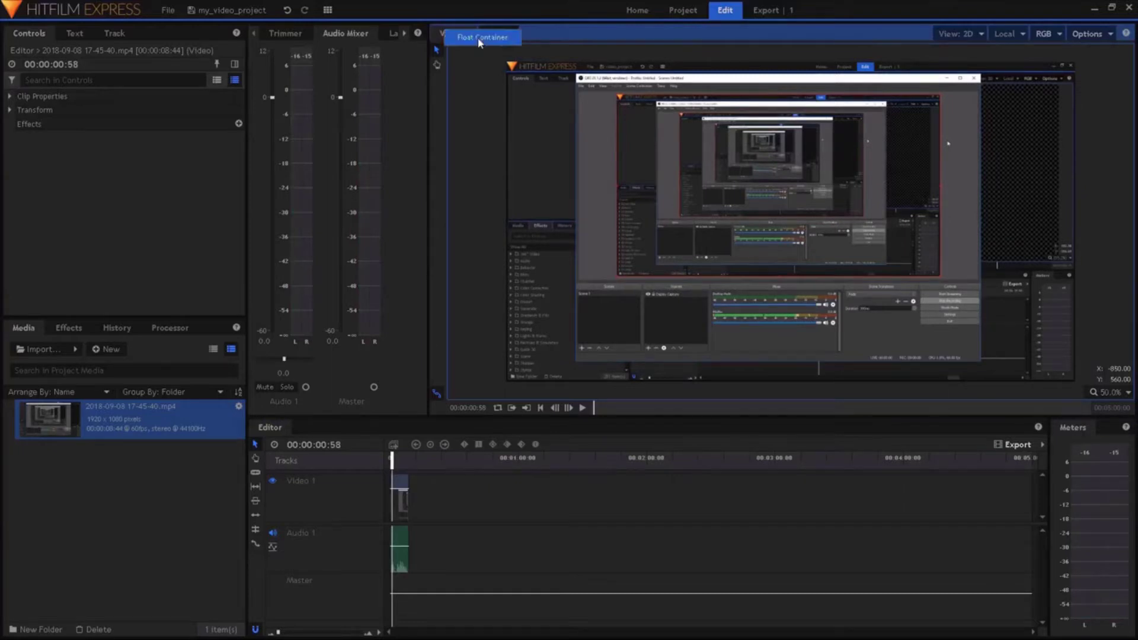
left_click(480, 393)
left_click(583, 409)
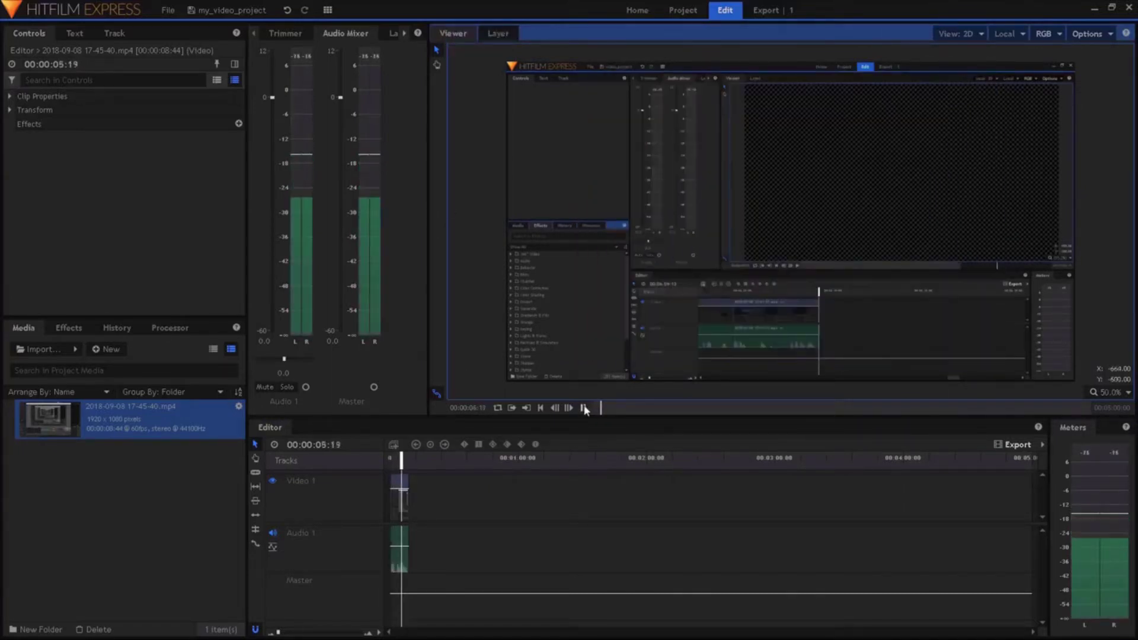
left_click(583, 408)
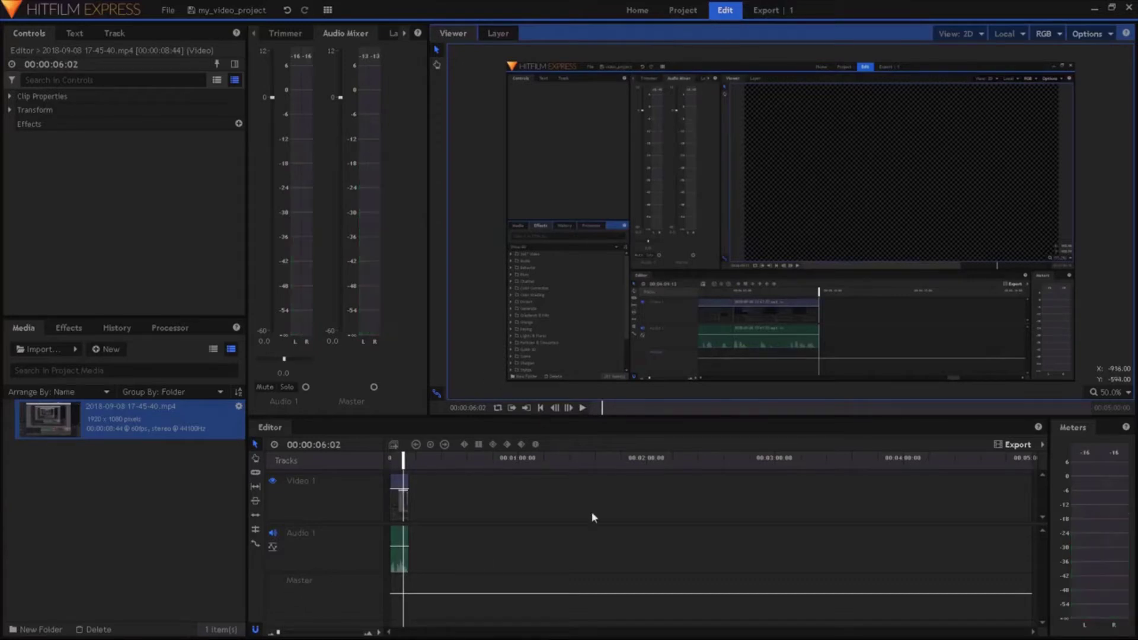
Zoom the timeline in until the clip fills the tracks, then resume playback
left_click(368, 631)
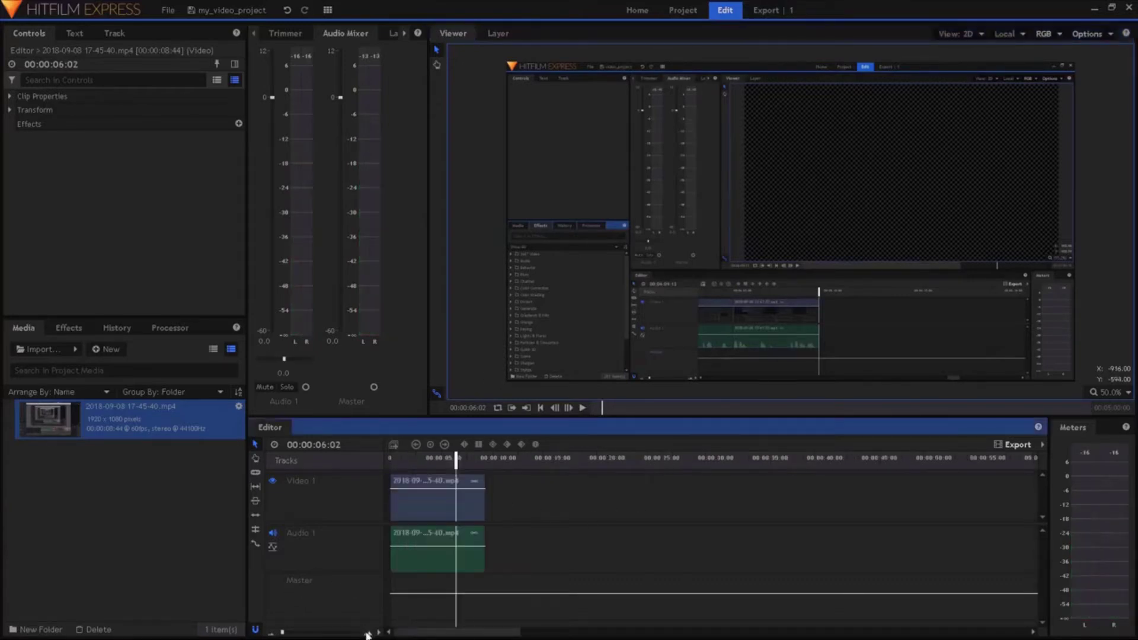
left_click(367, 631)
left_click(368, 631)
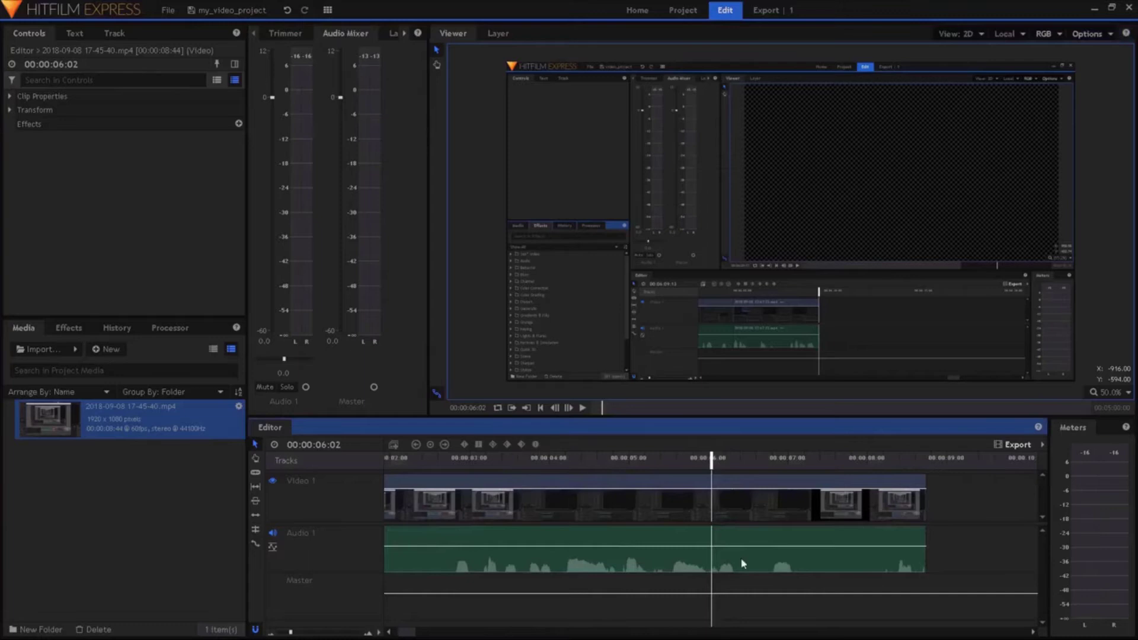
left_click(583, 408)
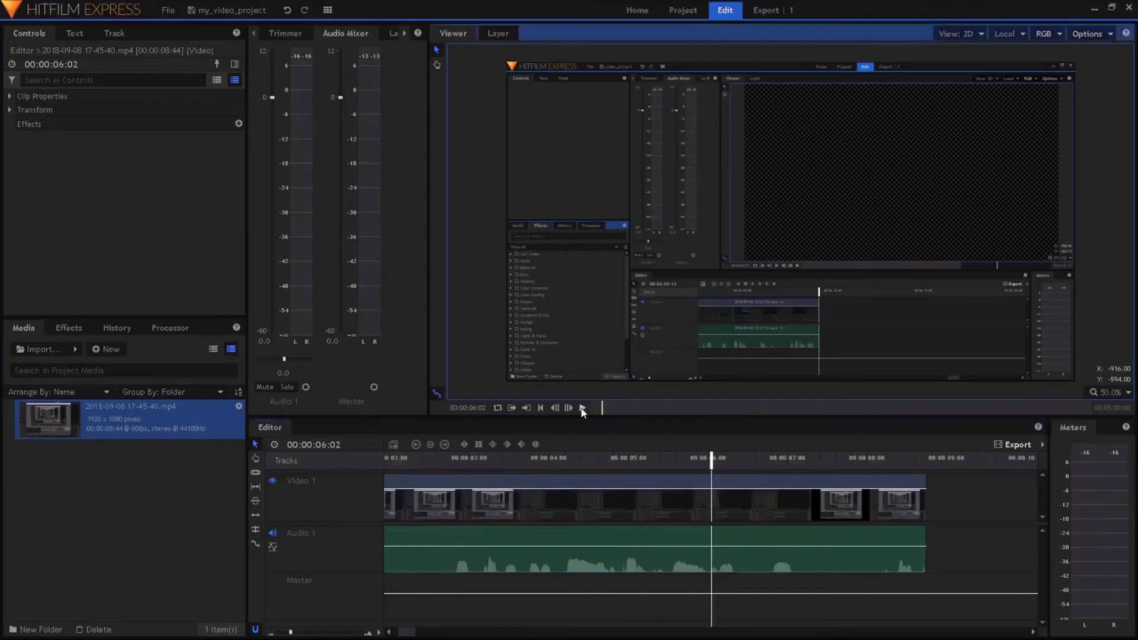
Slice the clip at about 6:28 and again at 6:47
right_click(763, 527)
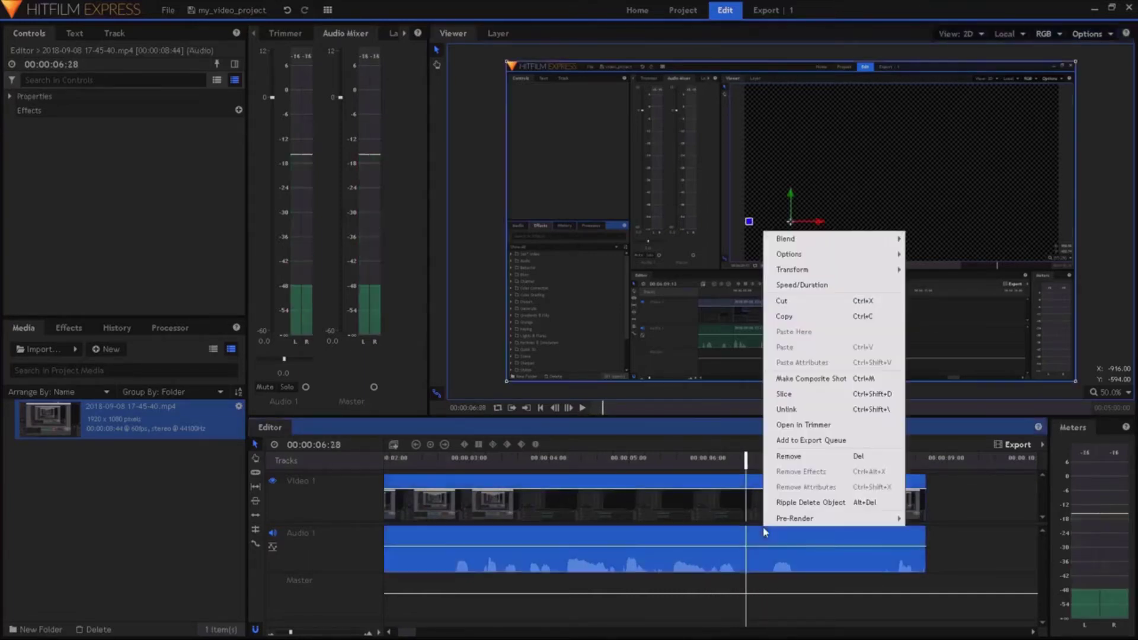
left_click(774, 398)
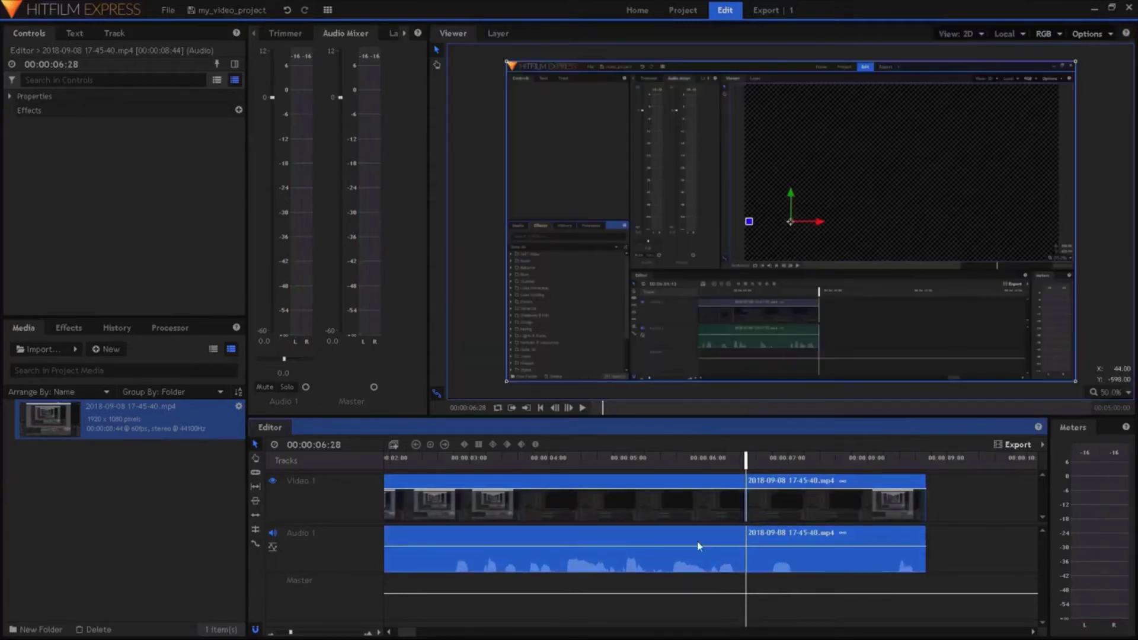
left_click(735, 544)
left_click(820, 529)
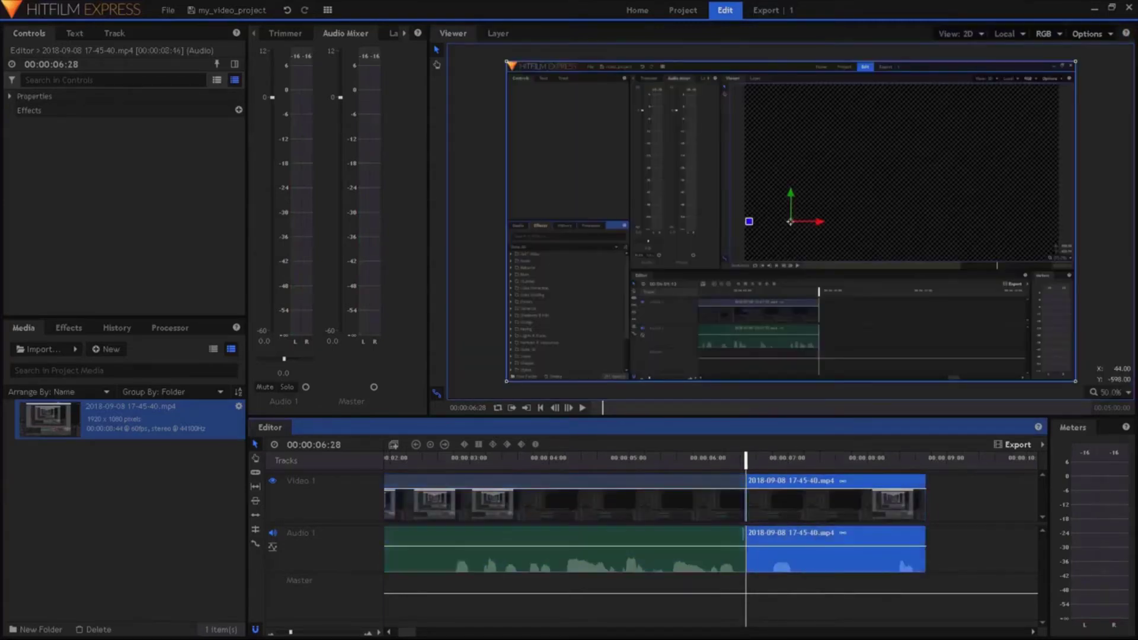
left_click(724, 538)
left_click(771, 465)
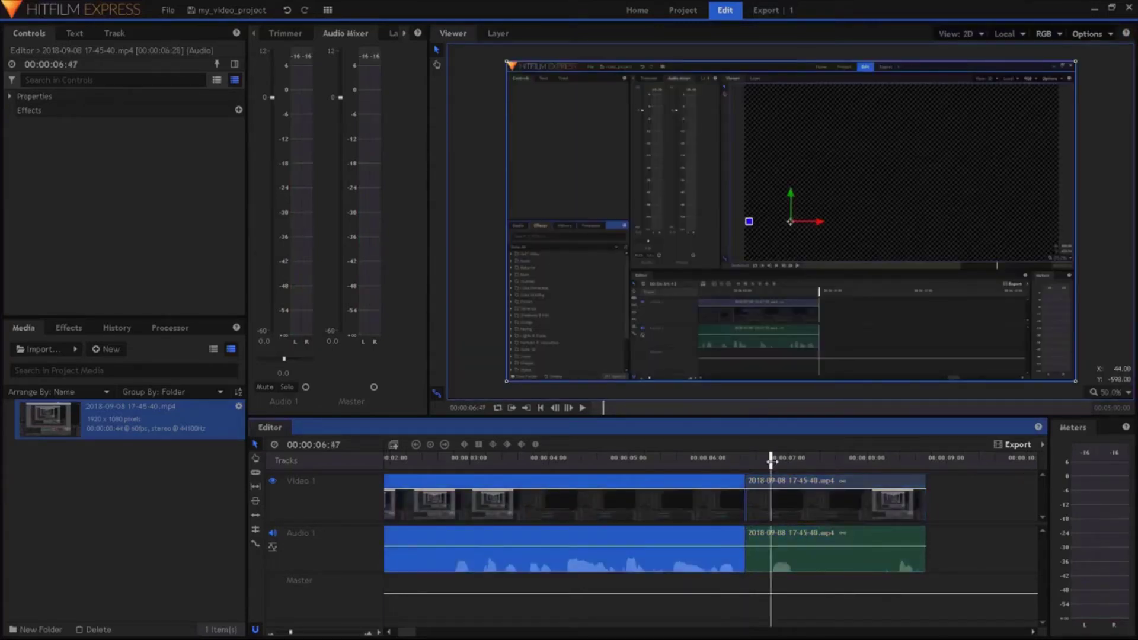
right_click(775, 557)
left_click(798, 424)
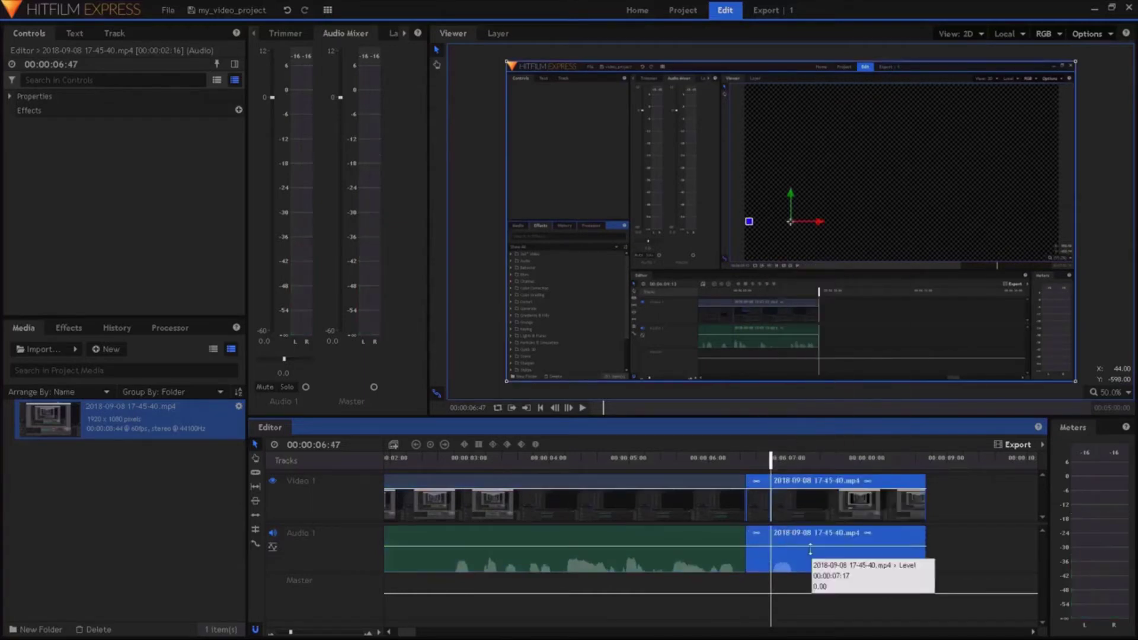
Remove the thin piece between the cuts, ripple-delete the gap, and preview from 6:19
left_click(757, 563)
right_click(762, 566)
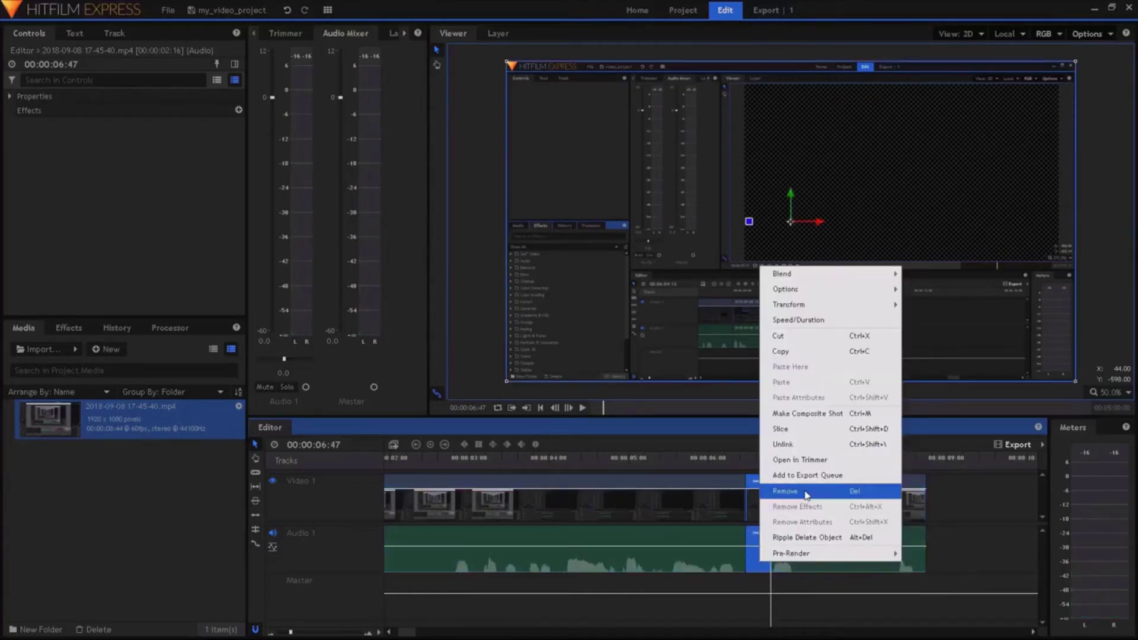
left_click(805, 493)
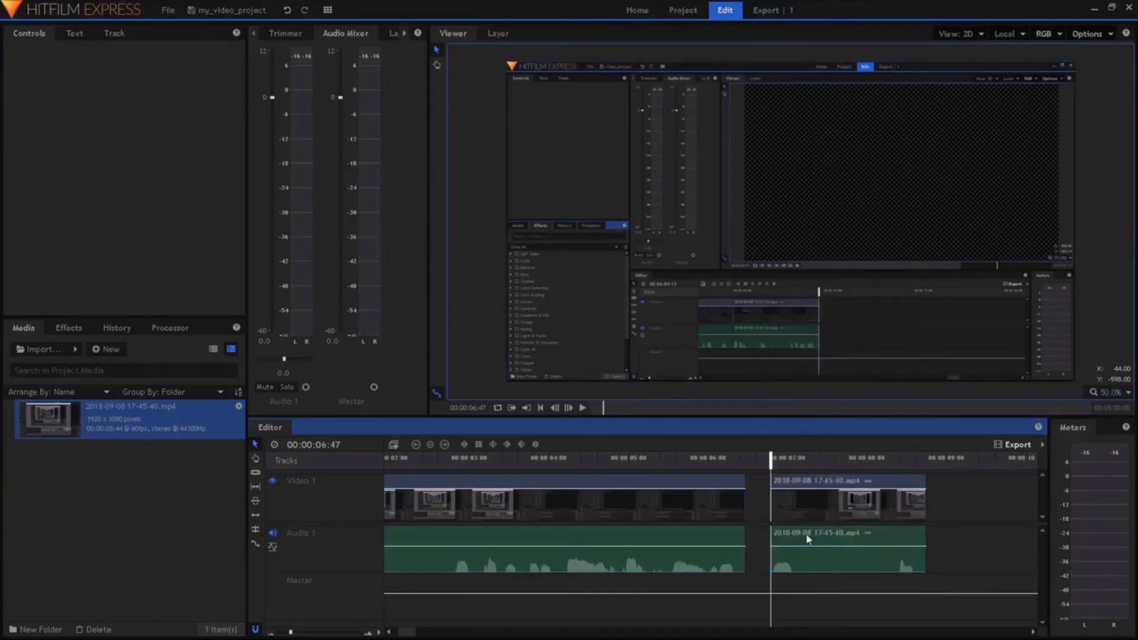
left_click(755, 551)
right_click(756, 551)
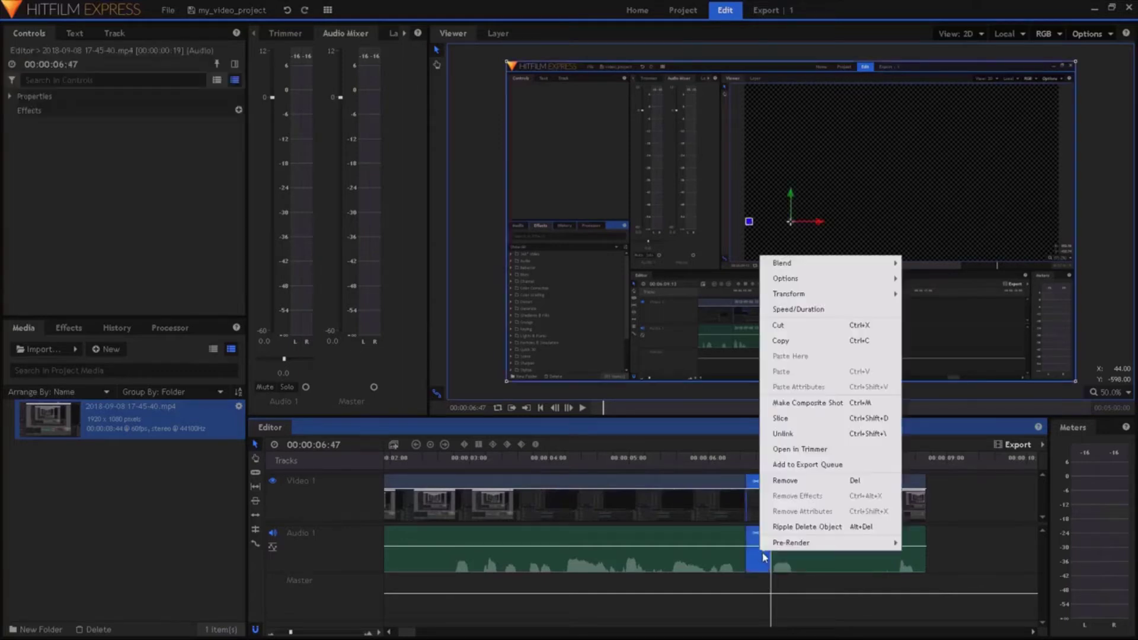
left_click(839, 529)
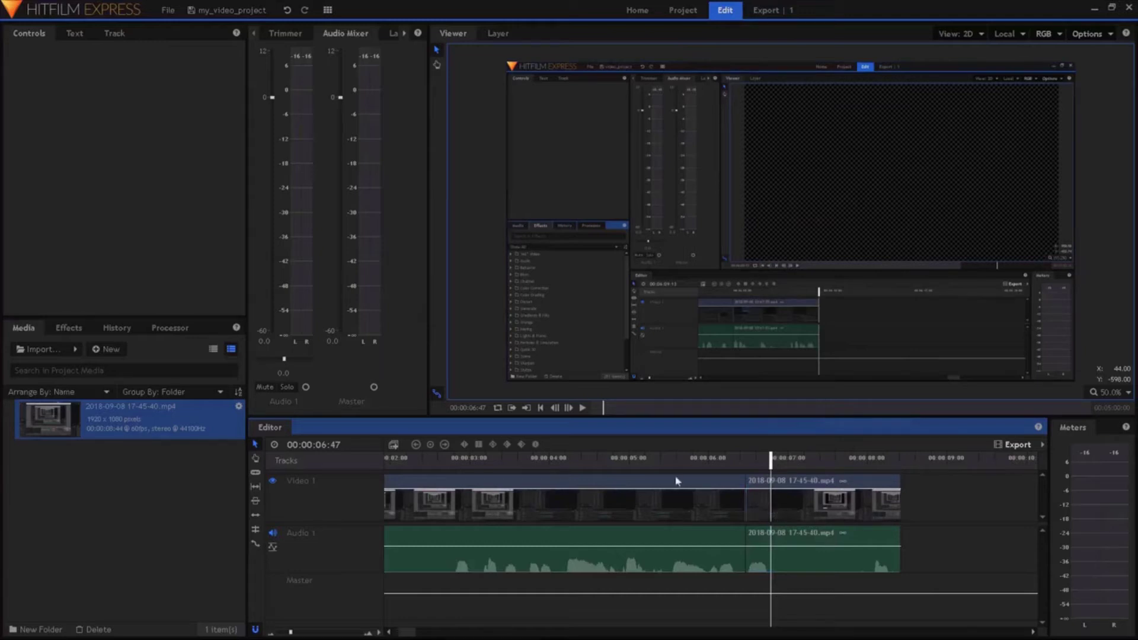
left_click(735, 460)
left_click(581, 407)
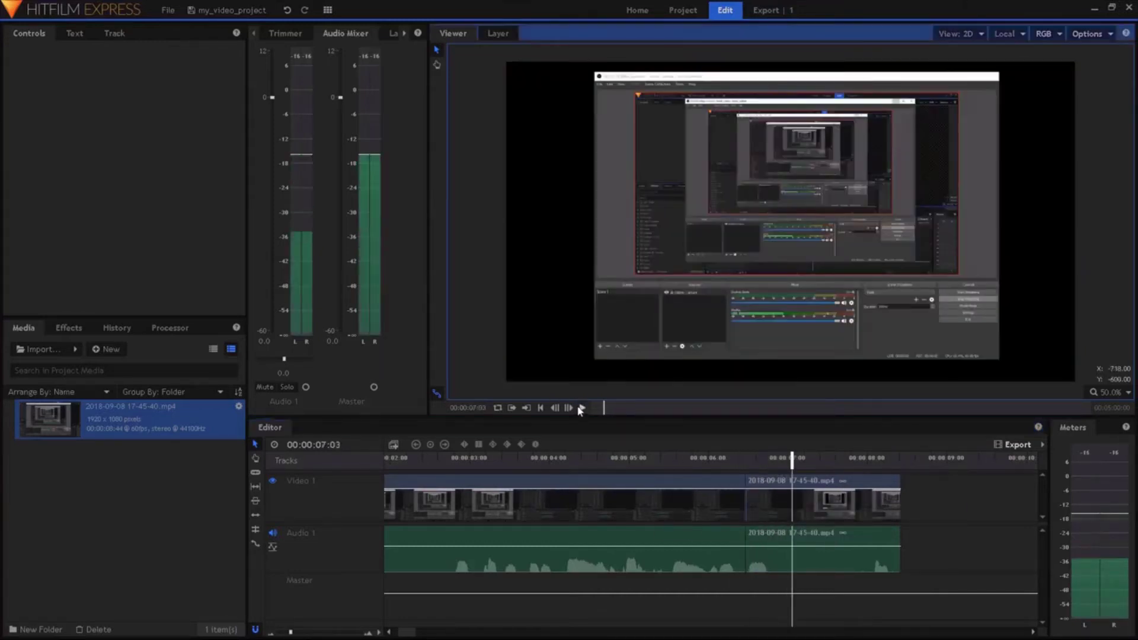
Place a Zoom transition from Transitions - Video on the cut near 5 seconds and preview it
left_click(541, 467)
left_click(540, 408)
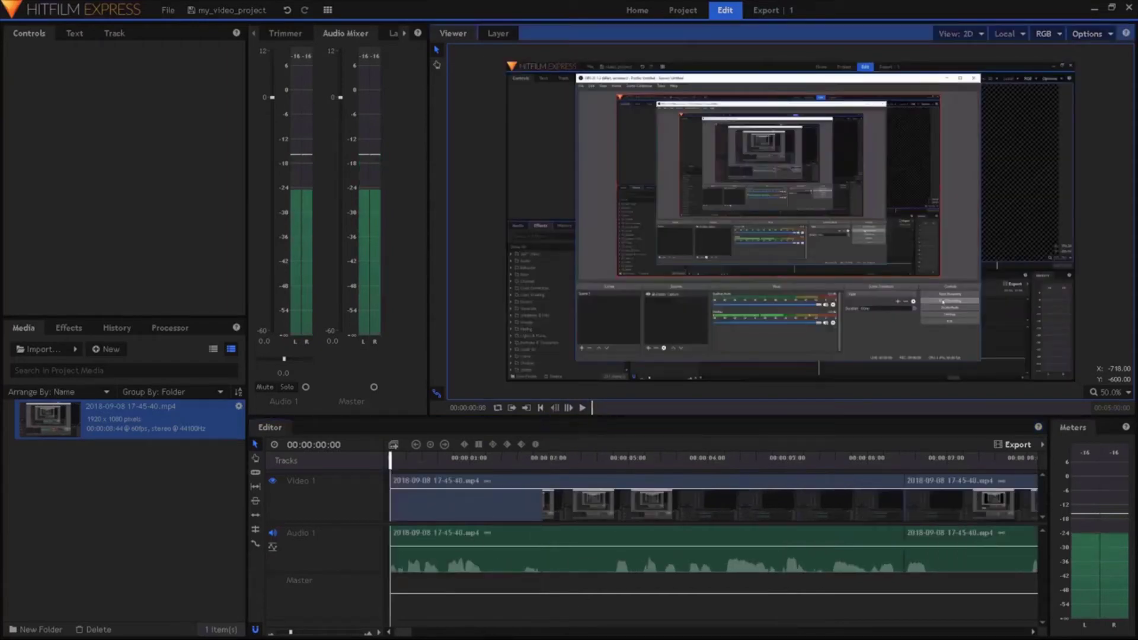
left_click(269, 634)
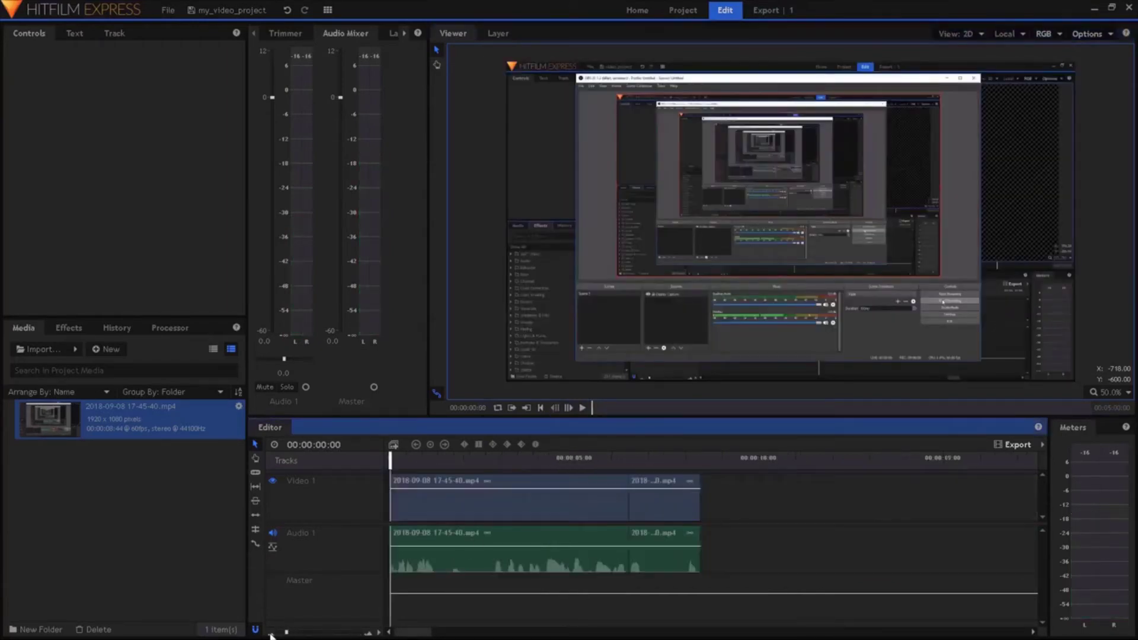
left_click(54, 331)
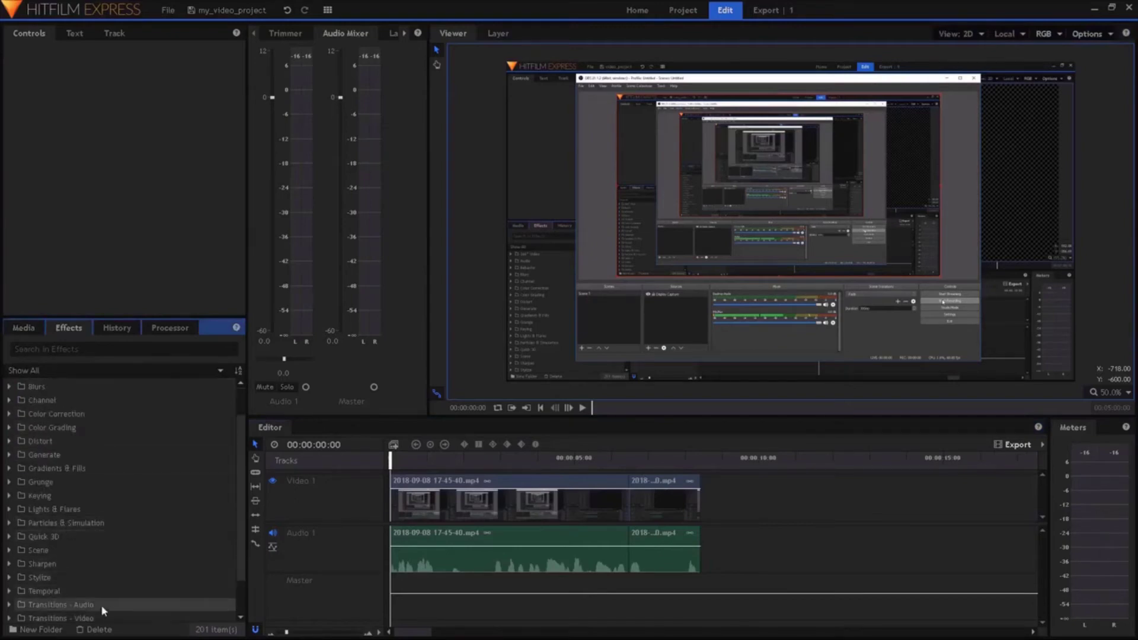
scroll(94, 595, "down", 1)
double_click(94, 593)
scroll(83, 578, "down", 3)
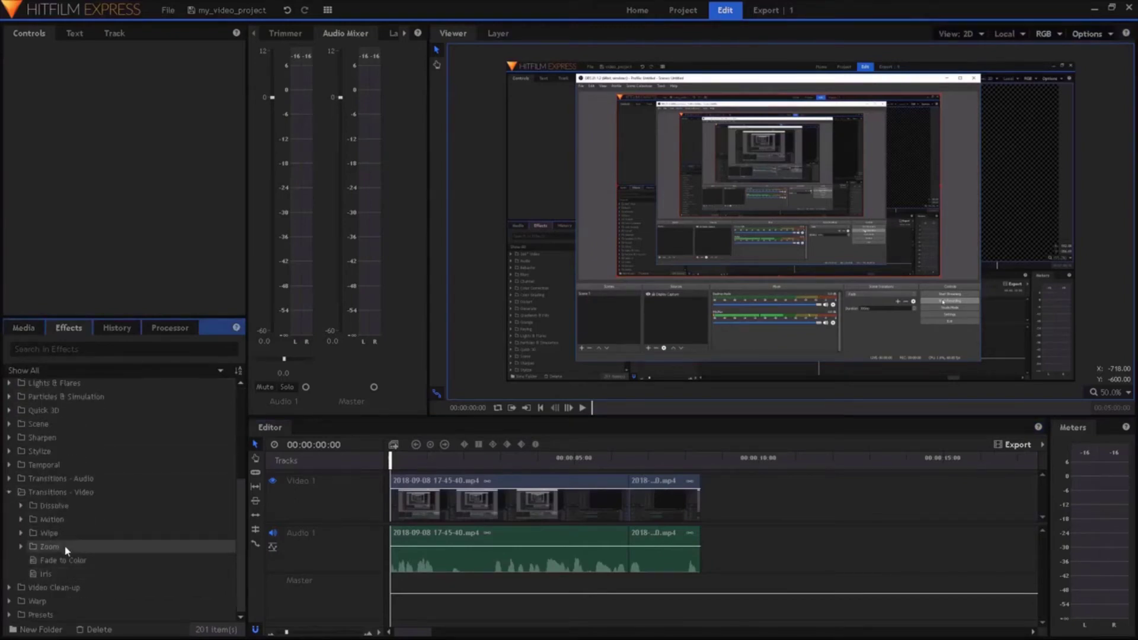
double_click(59, 546)
left_click_drag(65, 573, 627, 488)
left_click(600, 460)
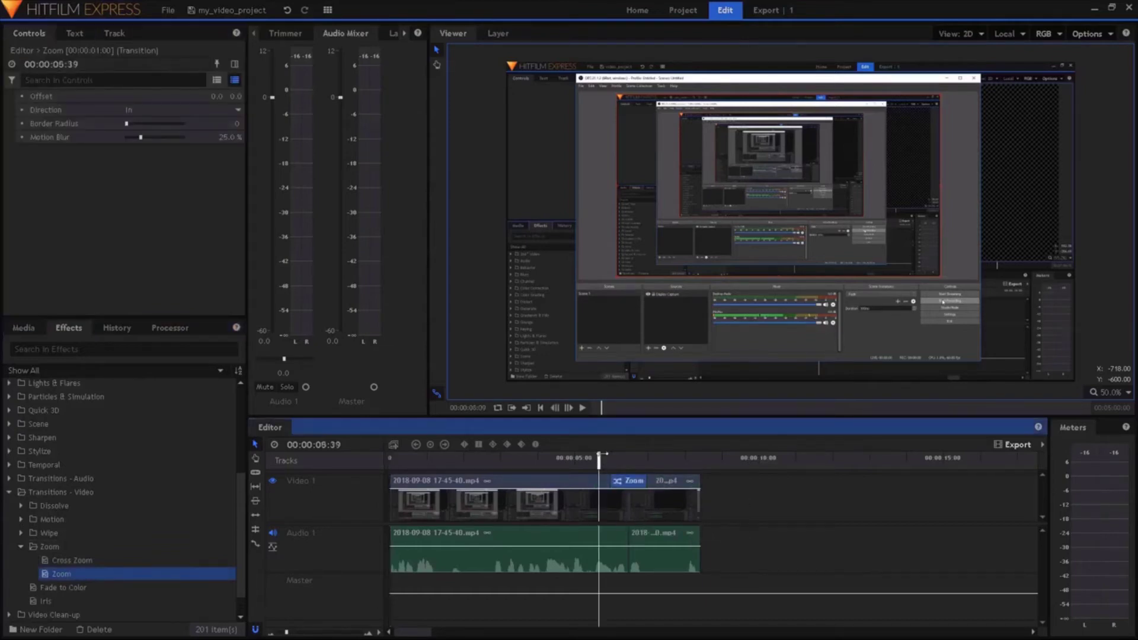
left_click(582, 407)
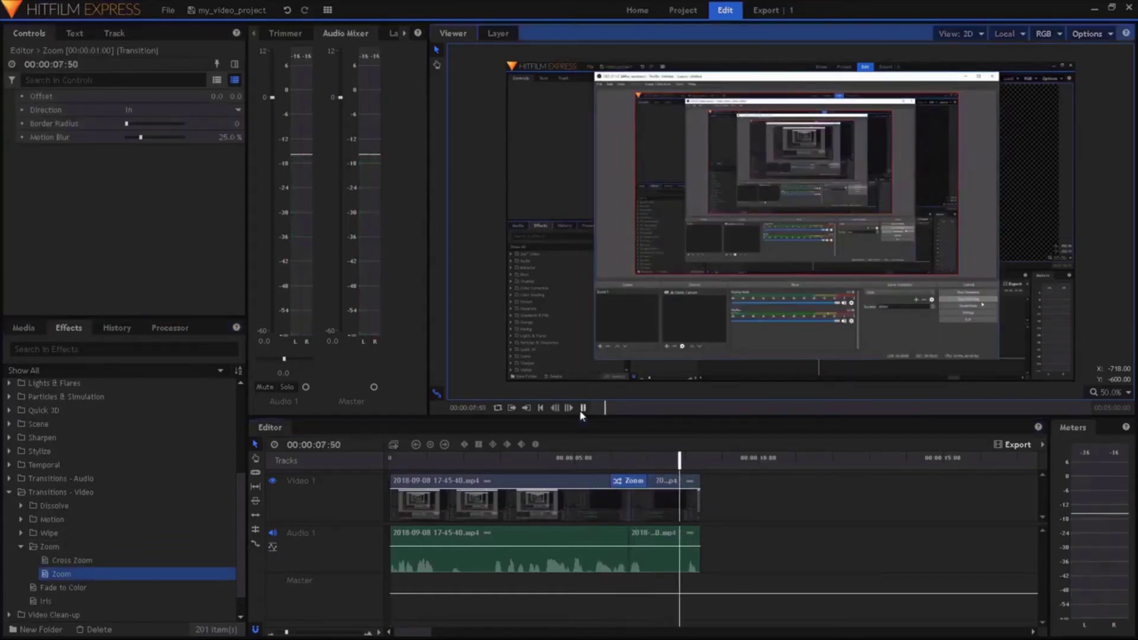
Lengthen the Zoom transition at both ends and preview it from 4 seconds
left_click_drag(612, 483, 563, 487)
left_click_drag(646, 481, 684, 482)
left_click(539, 461)
left_click(582, 408)
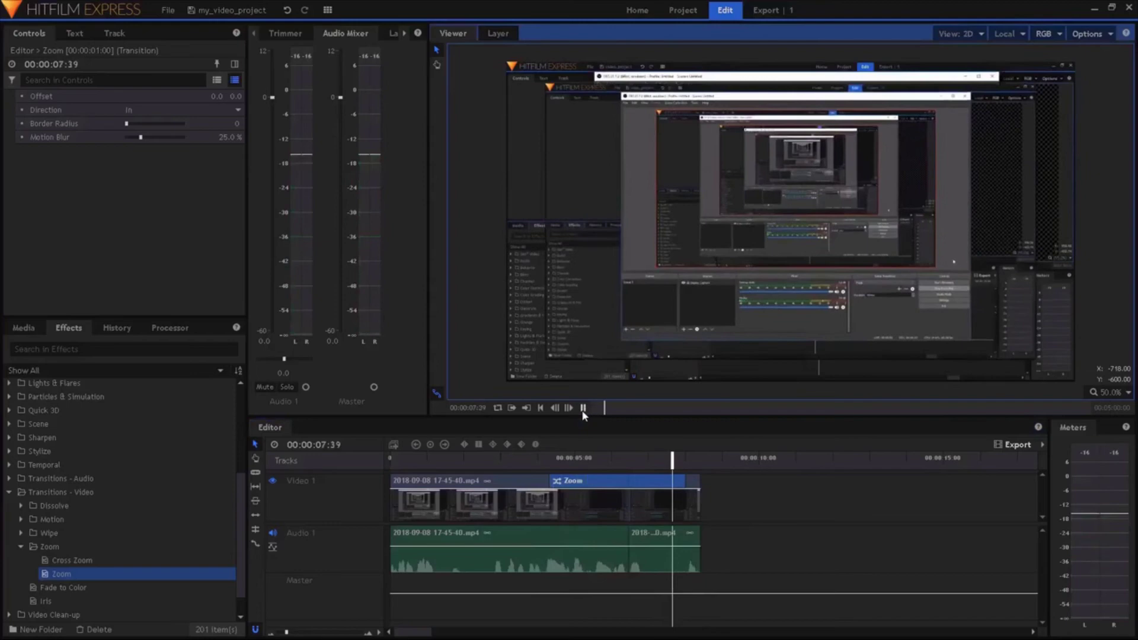
left_click(582, 408)
left_click(699, 461)
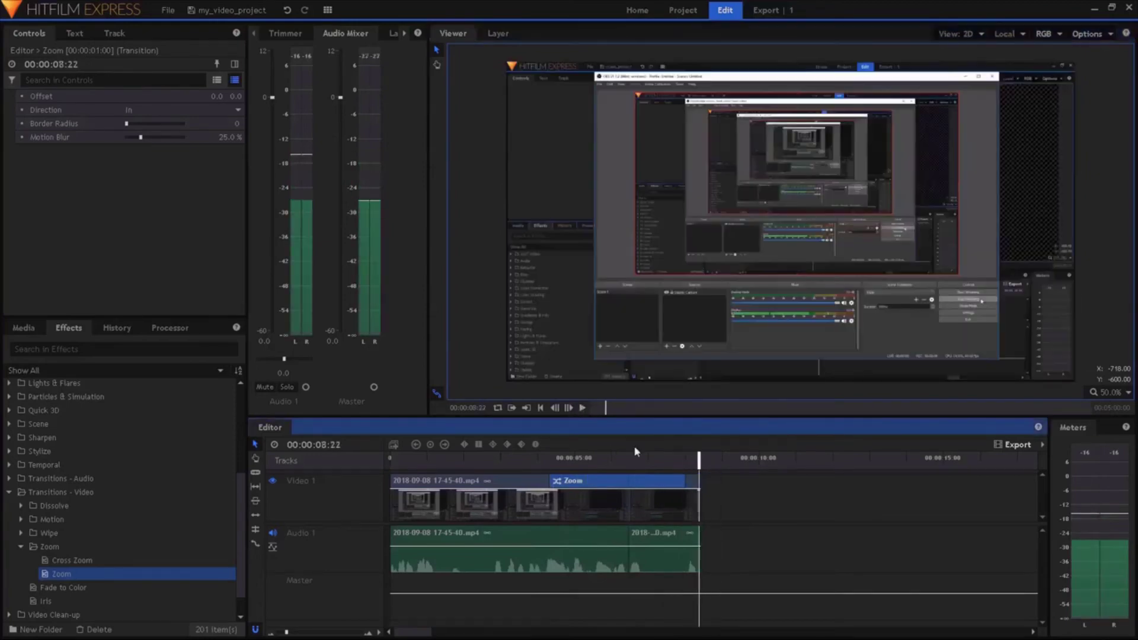
left_click(913, 490)
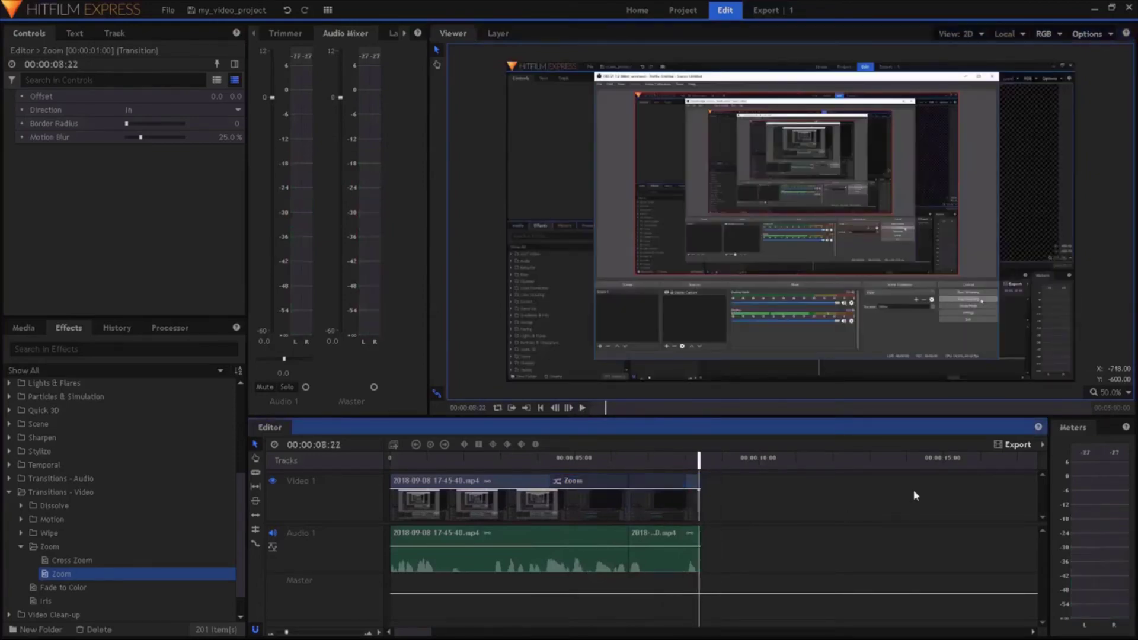
Queue the timeline contents for YouTube 1080p HD MP4 export with output saved in Videos
left_click(1043, 444)
left_click(1067, 462)
left_click(333, 380)
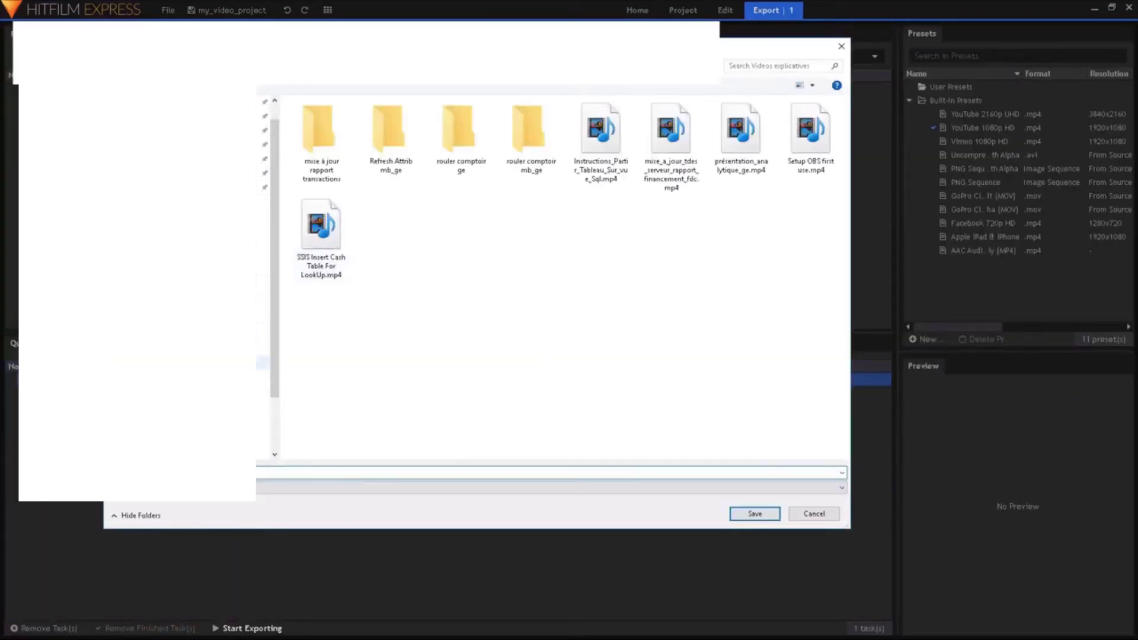
left_click(264, 377)
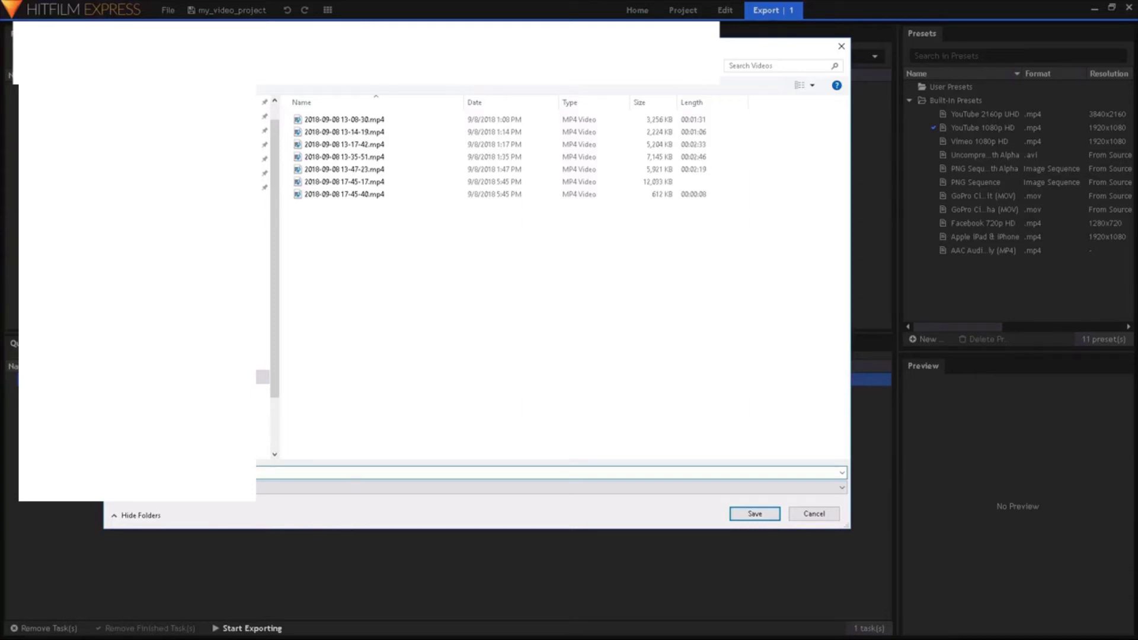
left_click(753, 516)
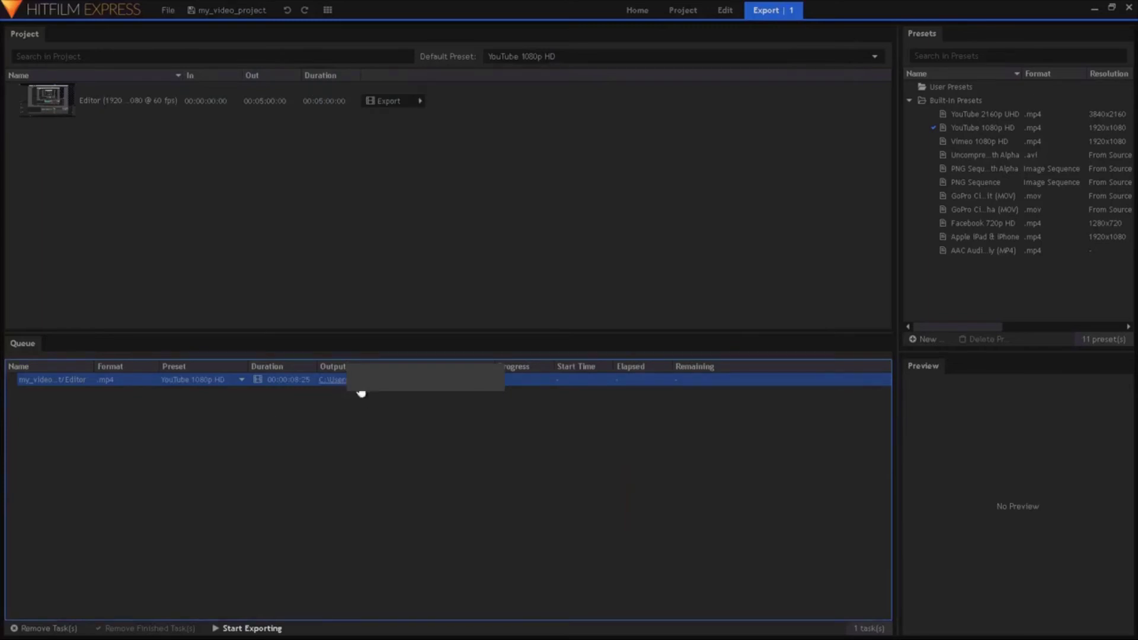
Export My_Video_output.mp4 to the Videos folder, check it there, and remove the finished task
left_click(221, 631)
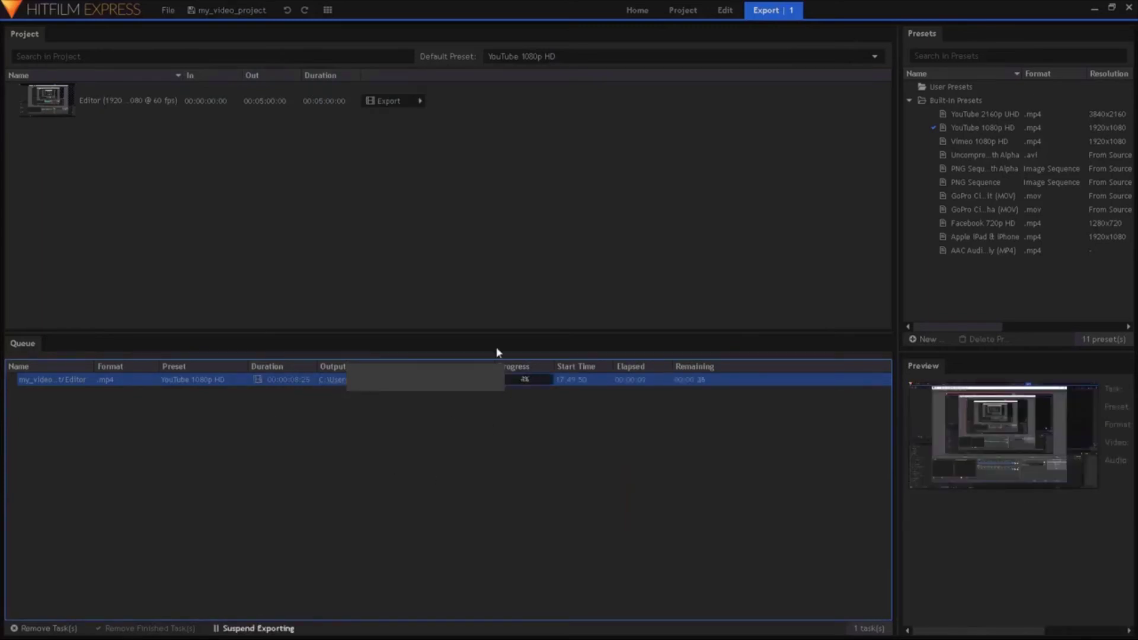
left_click(501, 380)
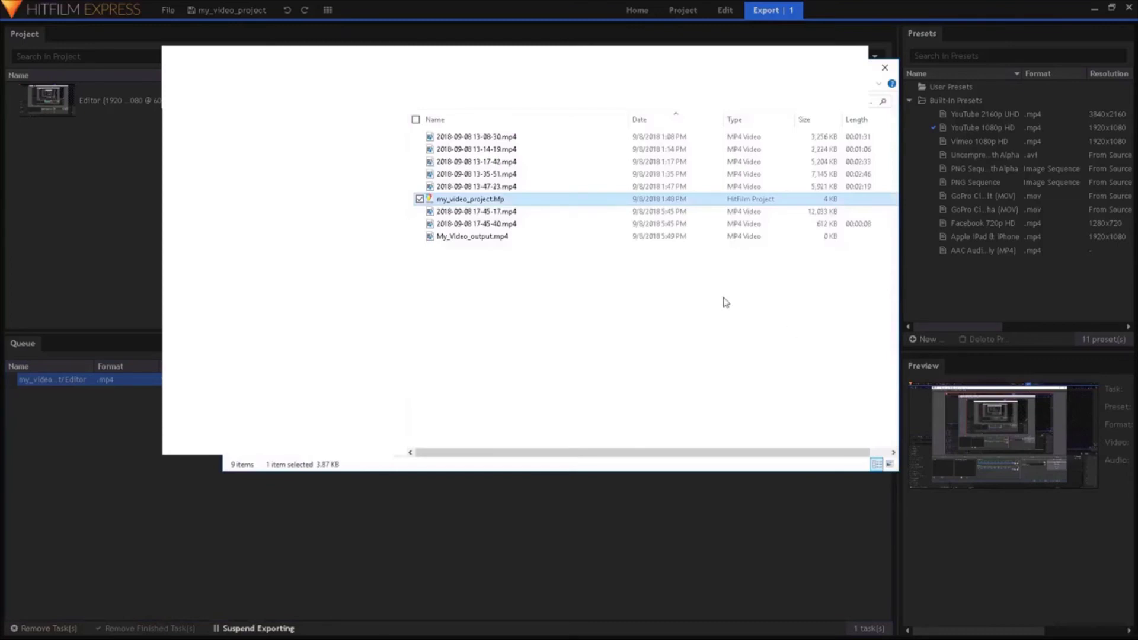
left_click(492, 238)
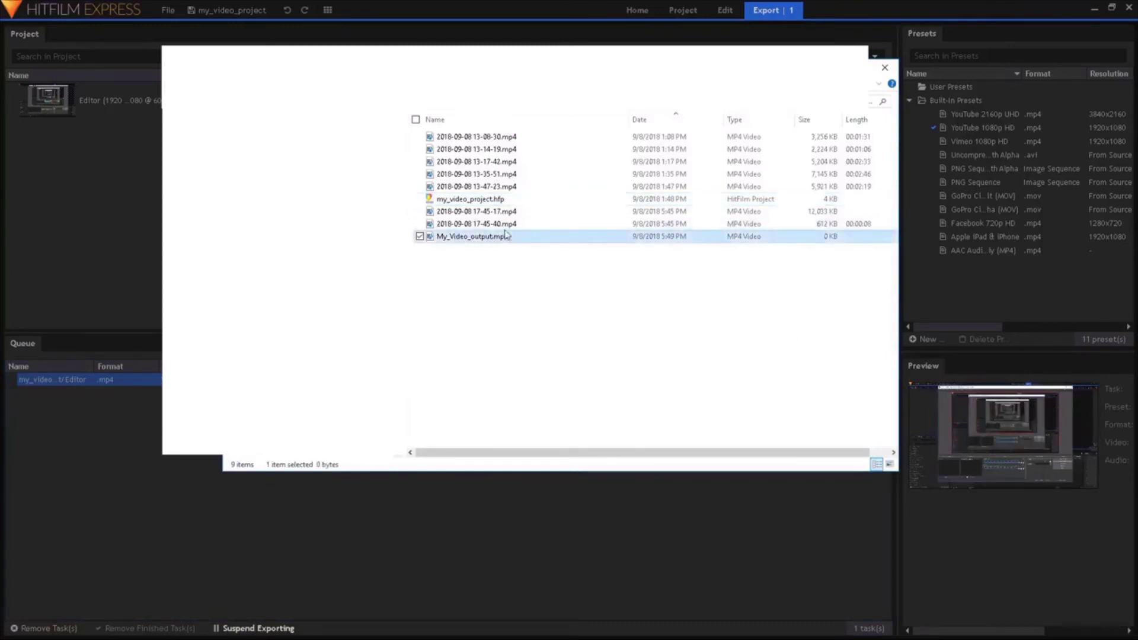
left_click(516, 246)
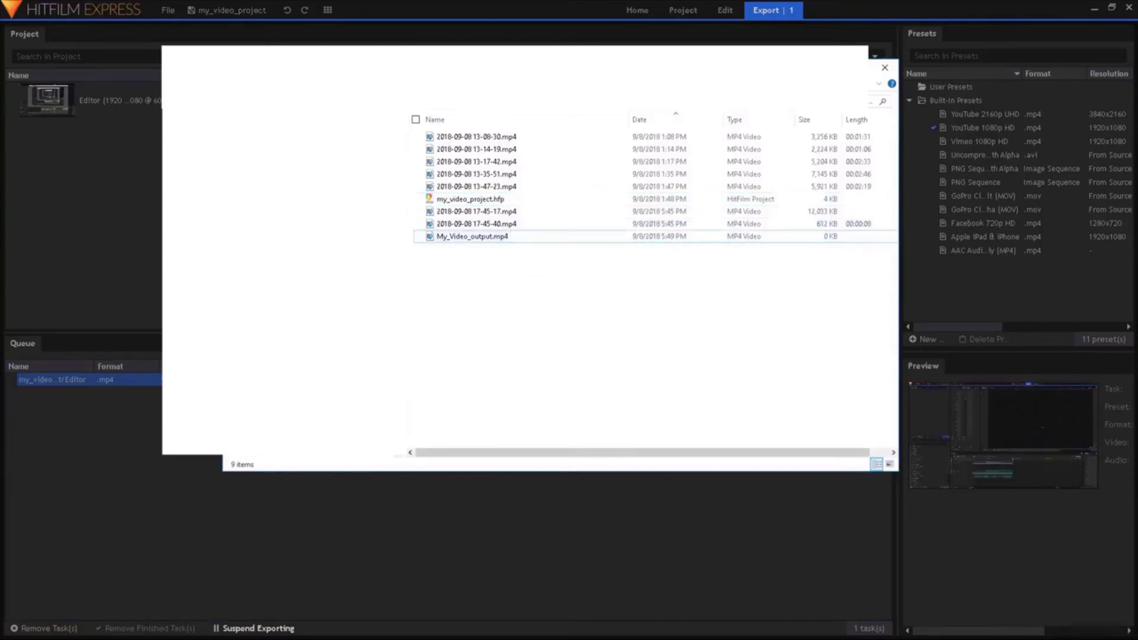
left_click(515, 474)
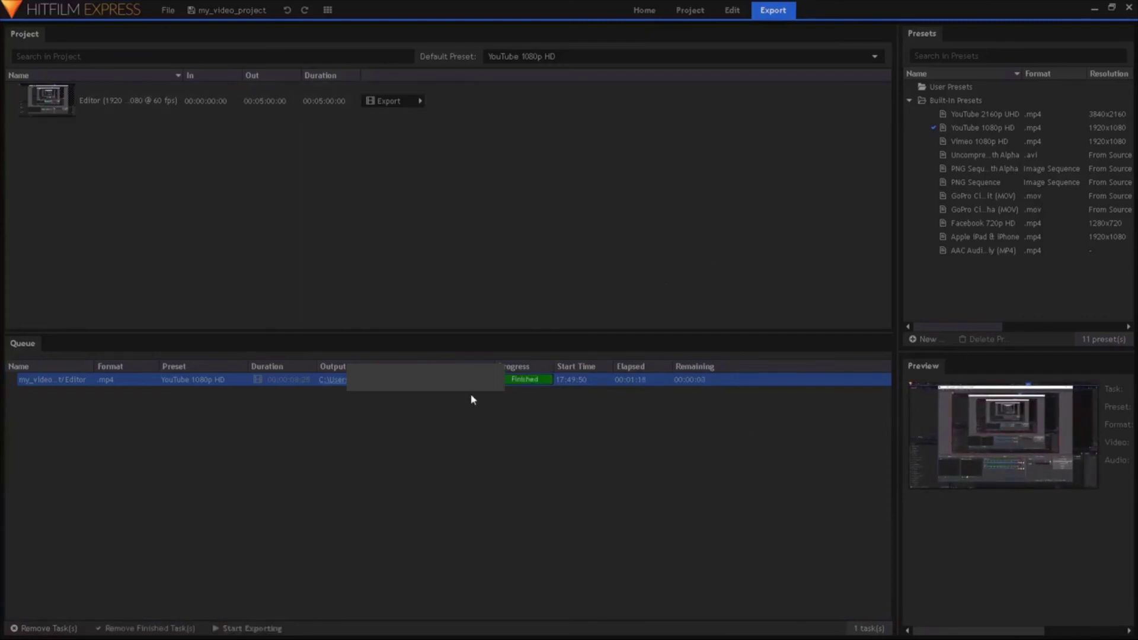
right_click(492, 381)
left_click(543, 466)
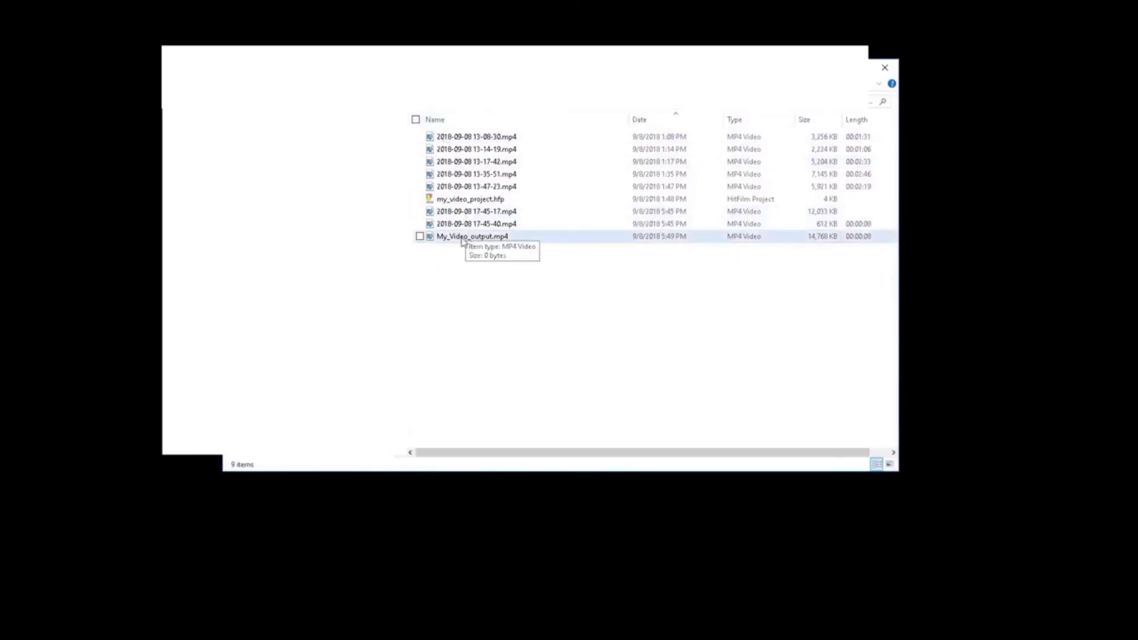
Play My_Video_output.mp4 from the Videos folder in File Explorer
double_click(463, 238)
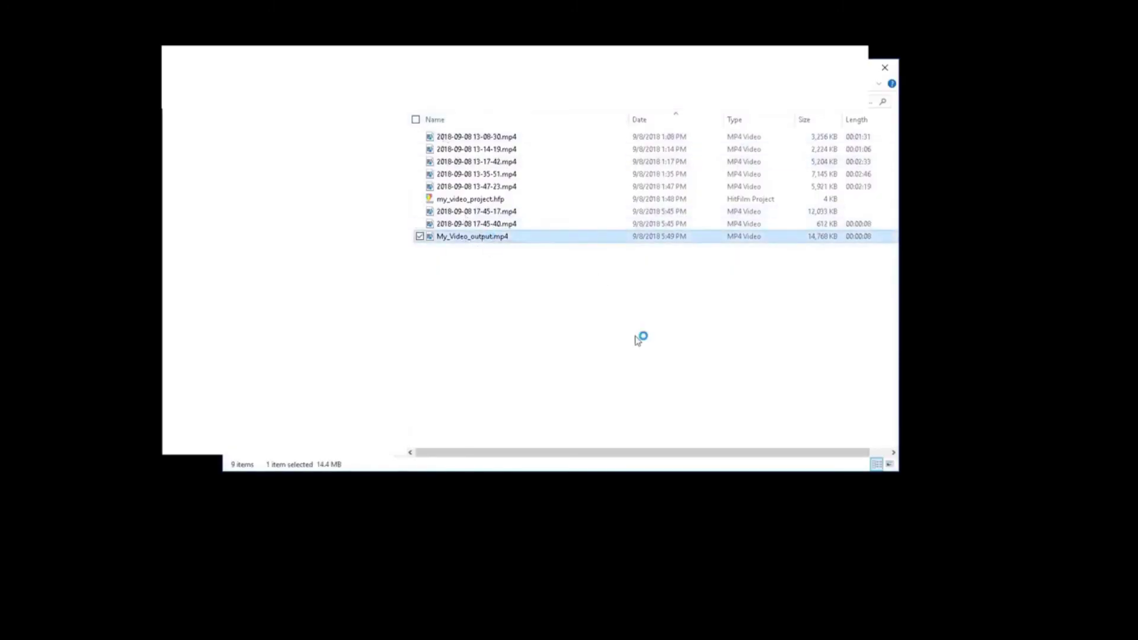